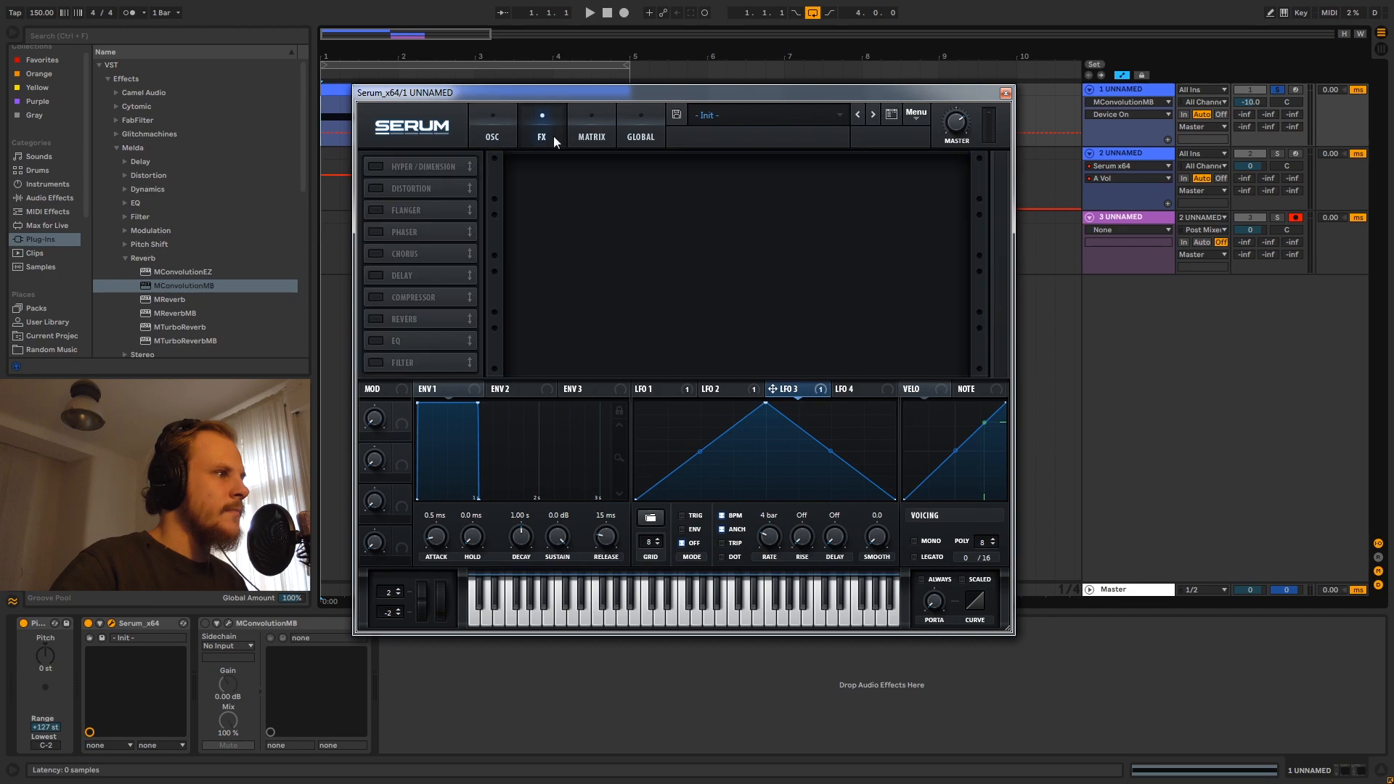
Step: Review the oscillators and the shapes of LFO 1, 2 and 3 in the first track's Serum, then play that track's clip
{"action": "left_click", "coordinate": [492, 135]}
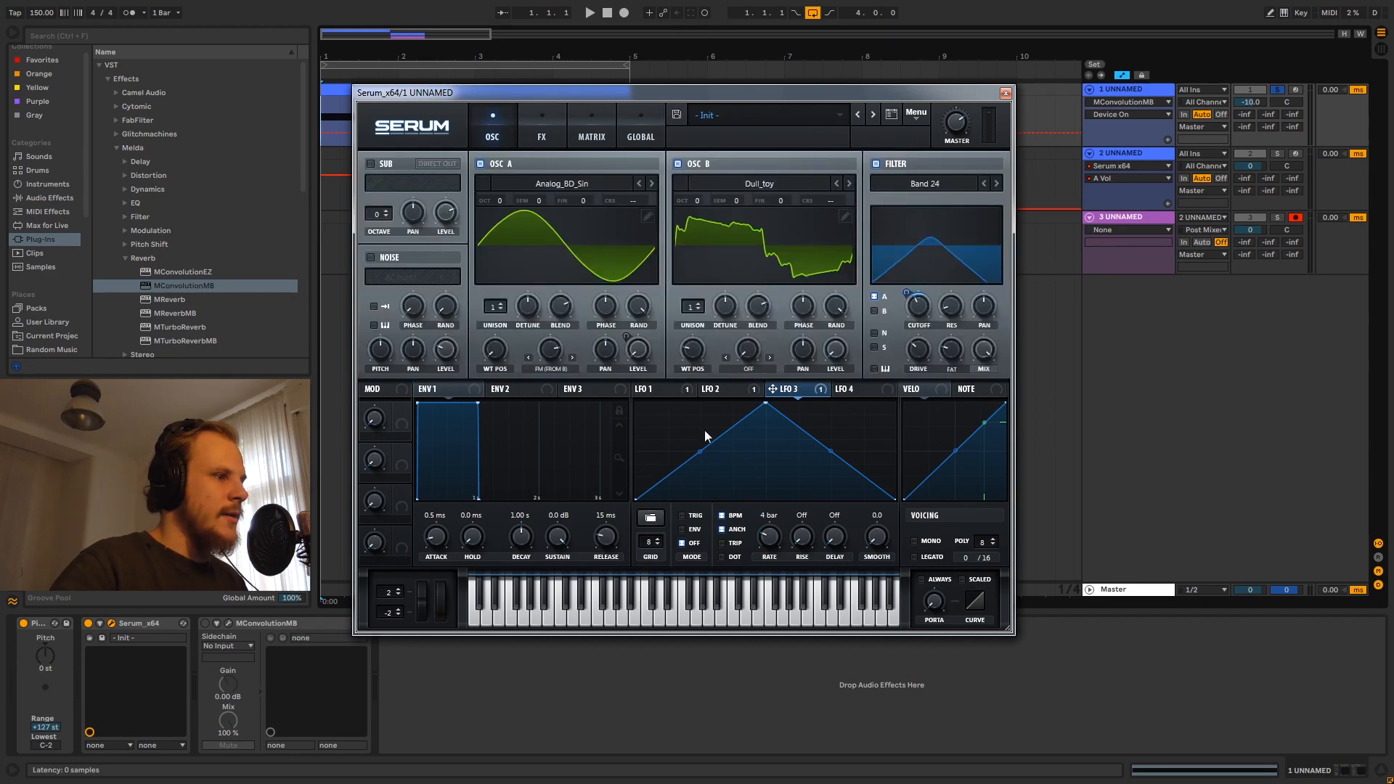
{"action": "left_click", "coordinate": [654, 390]}
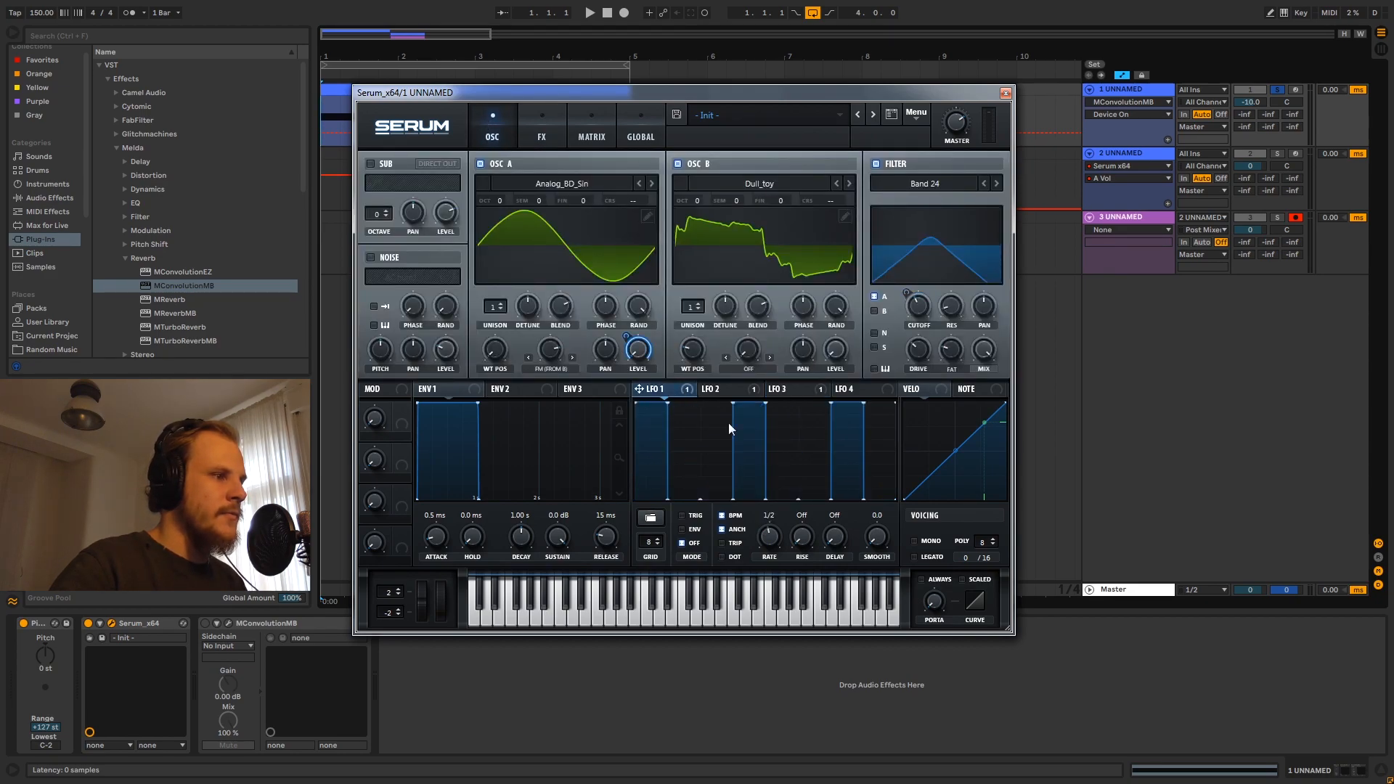
{"action": "left_click", "coordinate": [719, 389]}
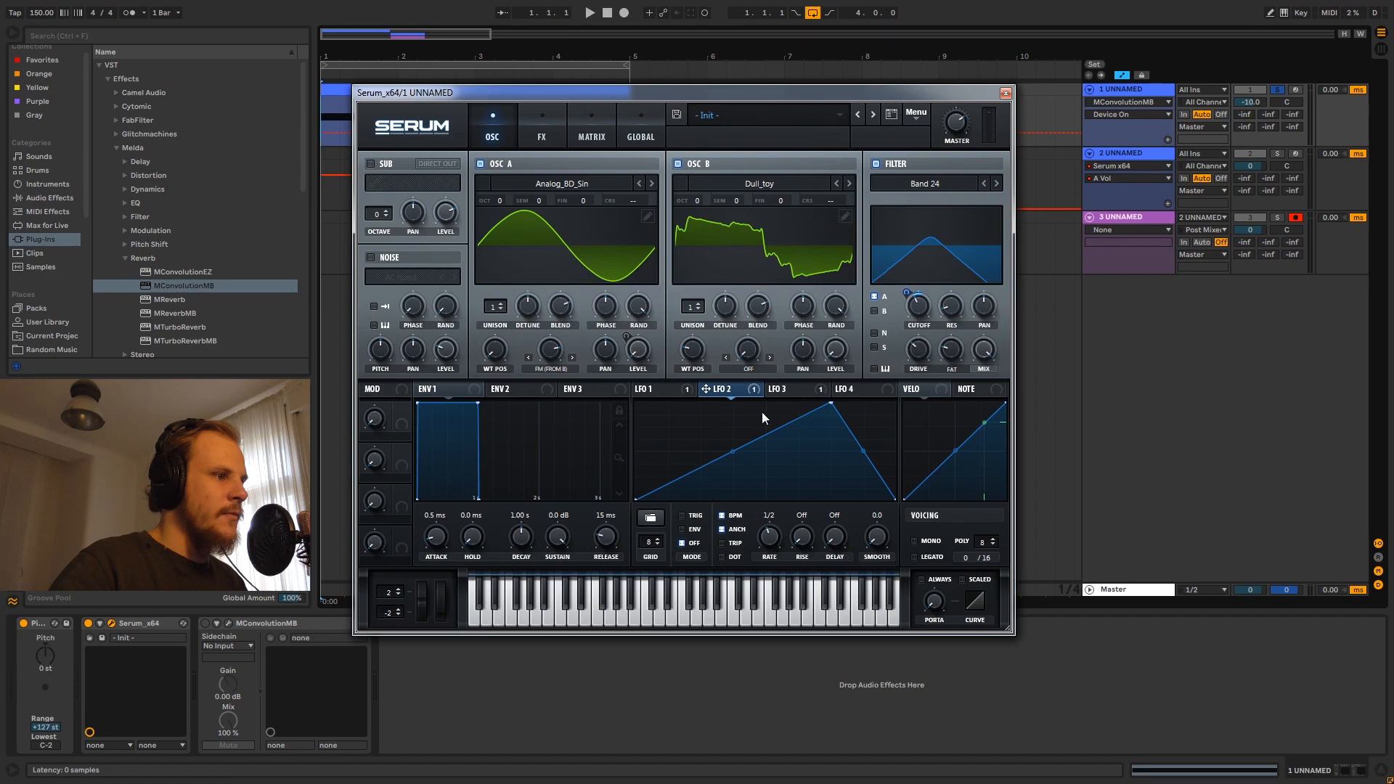
{"action": "left_click", "coordinate": [783, 390]}
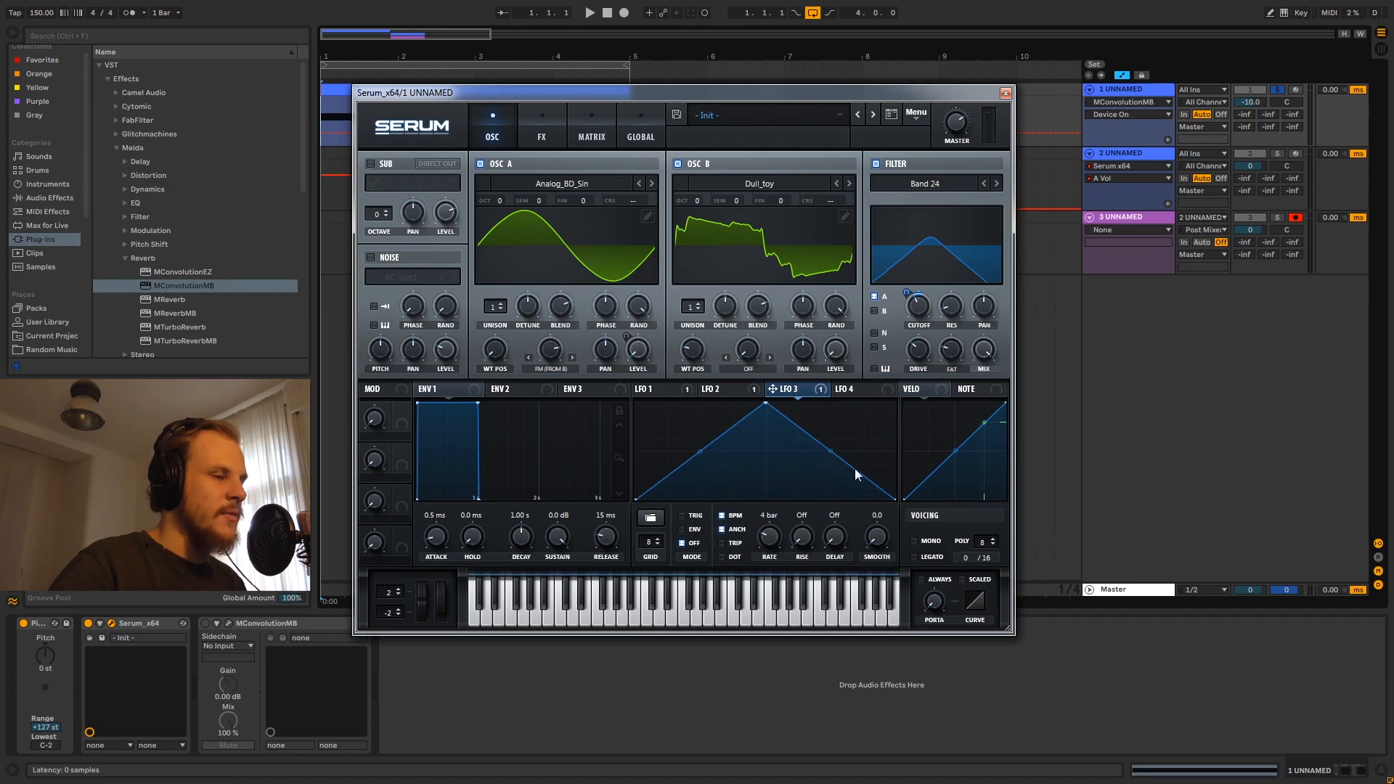
{"action": "left_click", "coordinate": [1005, 93]}
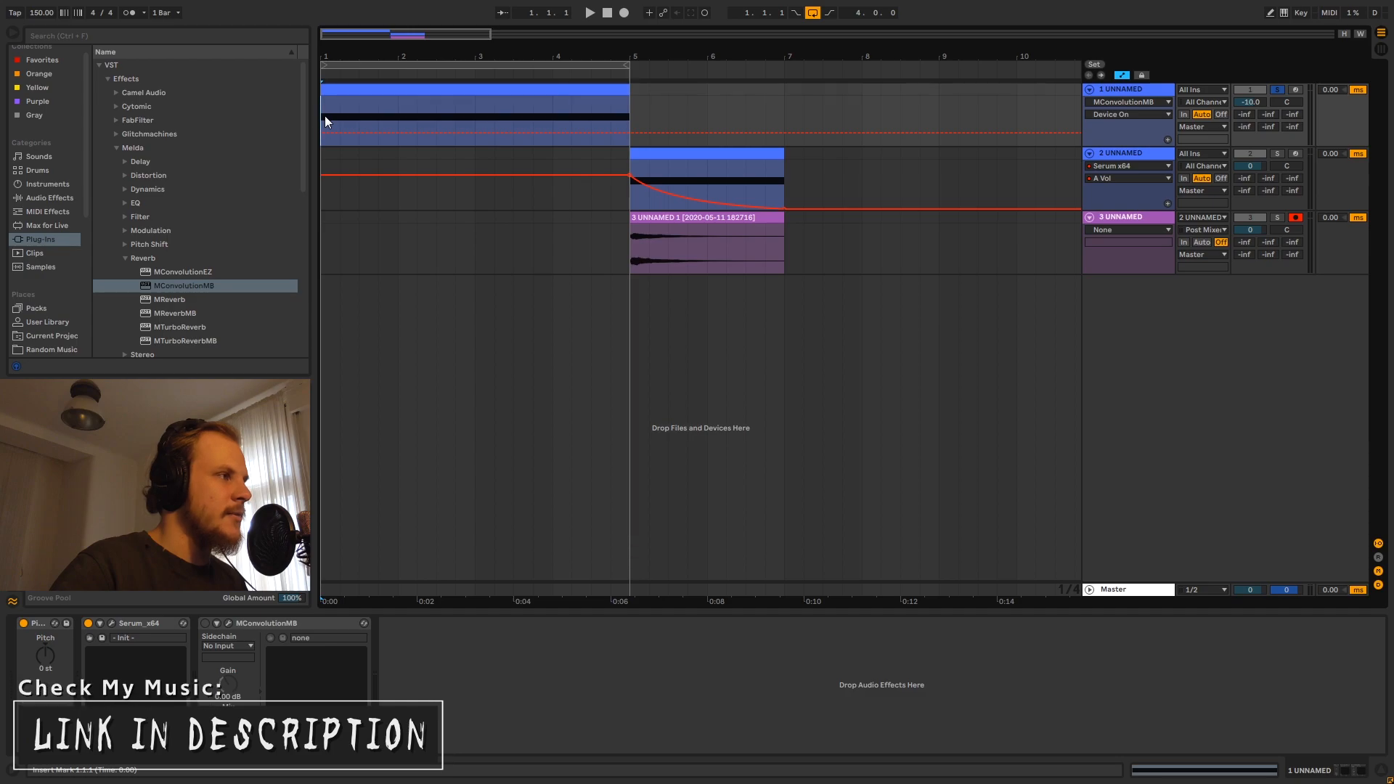
{"action": "key", "text": "space"}
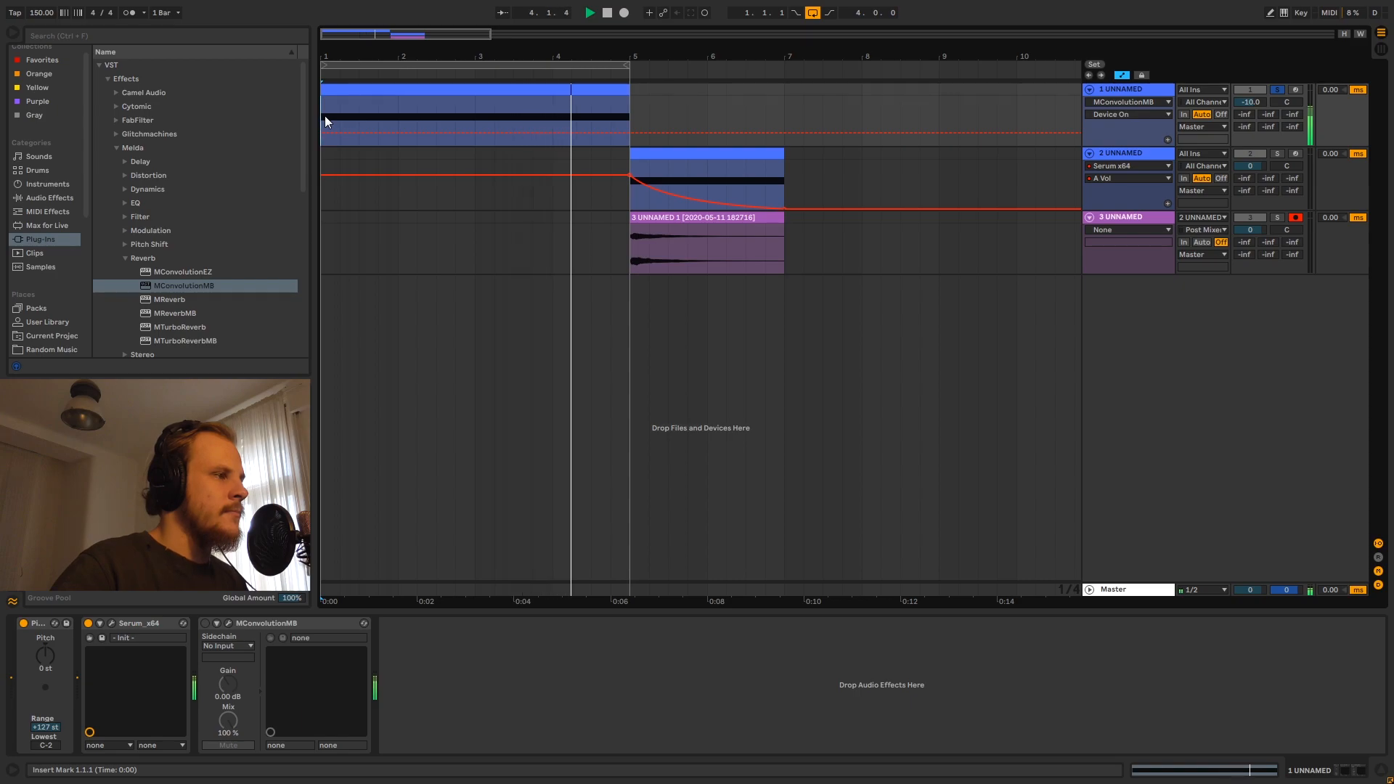
{"action": "key", "text": "space"}
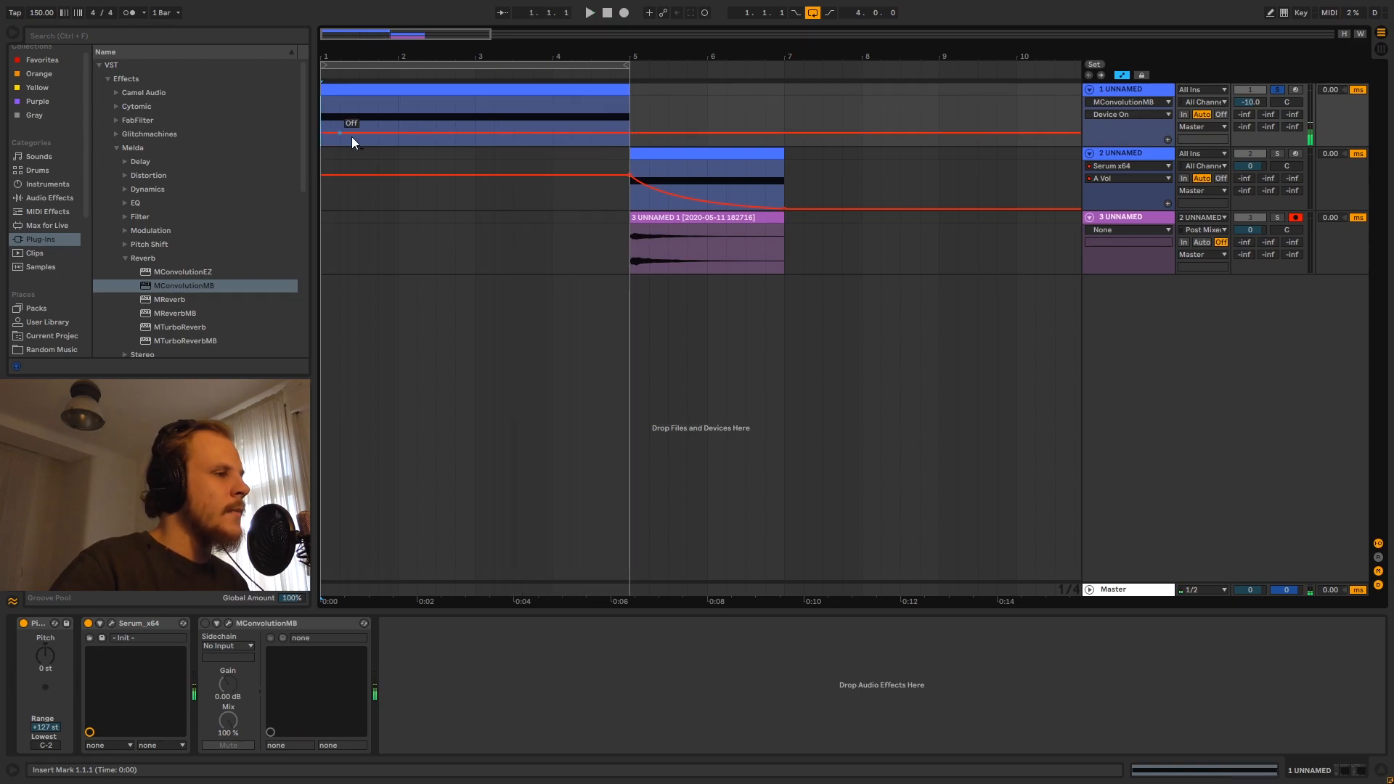
Step: Solo the second track and play its clip from bar 5
{"action": "left_click", "coordinate": [690, 156]}
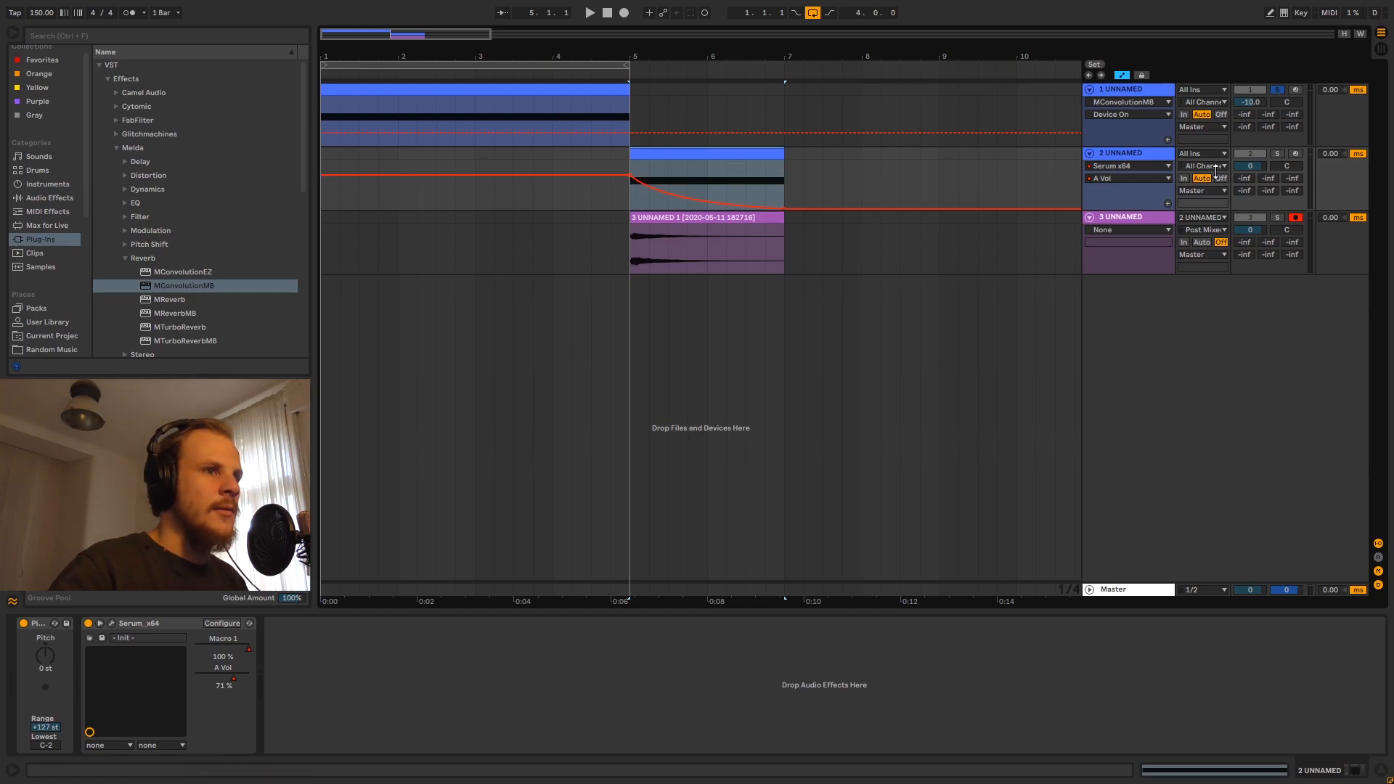
{"action": "left_click", "coordinate": [1277, 153]}
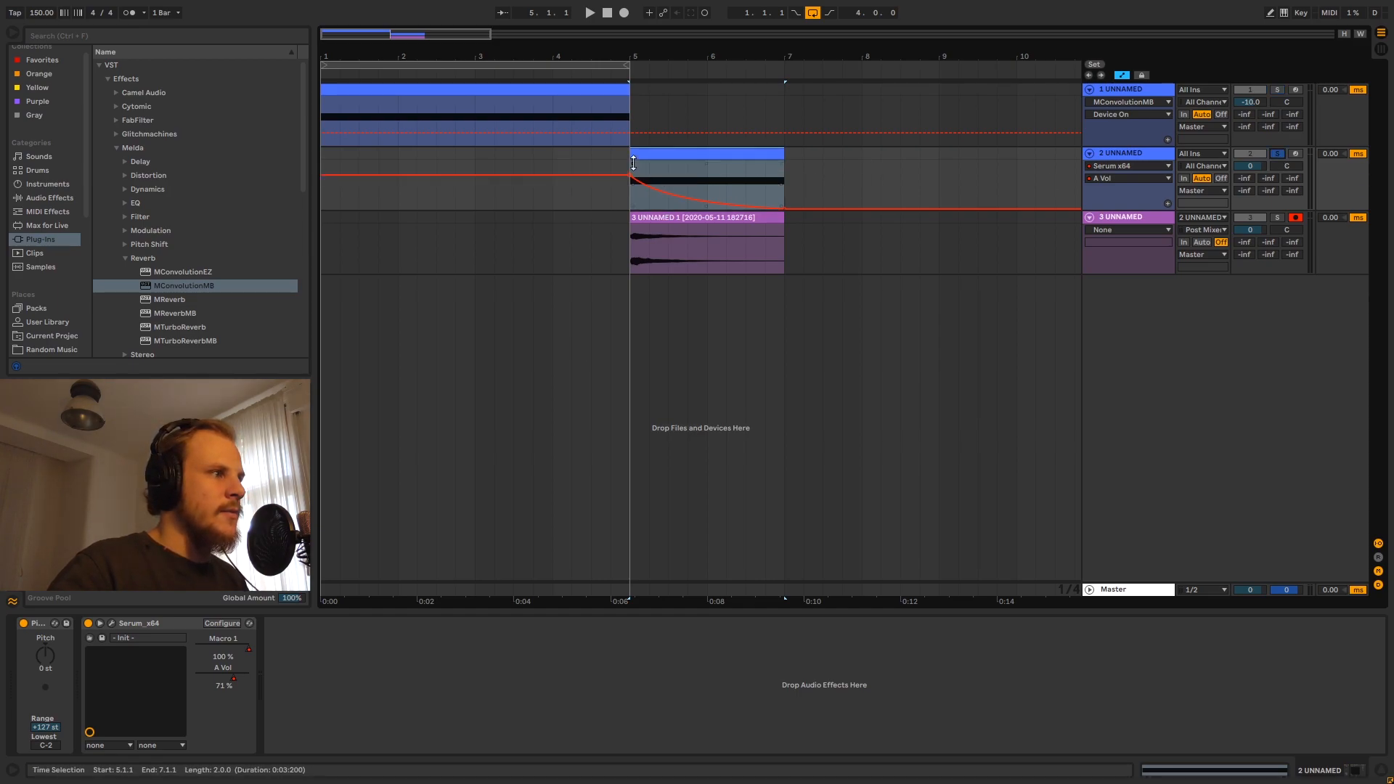
{"action": "key", "text": "space"}
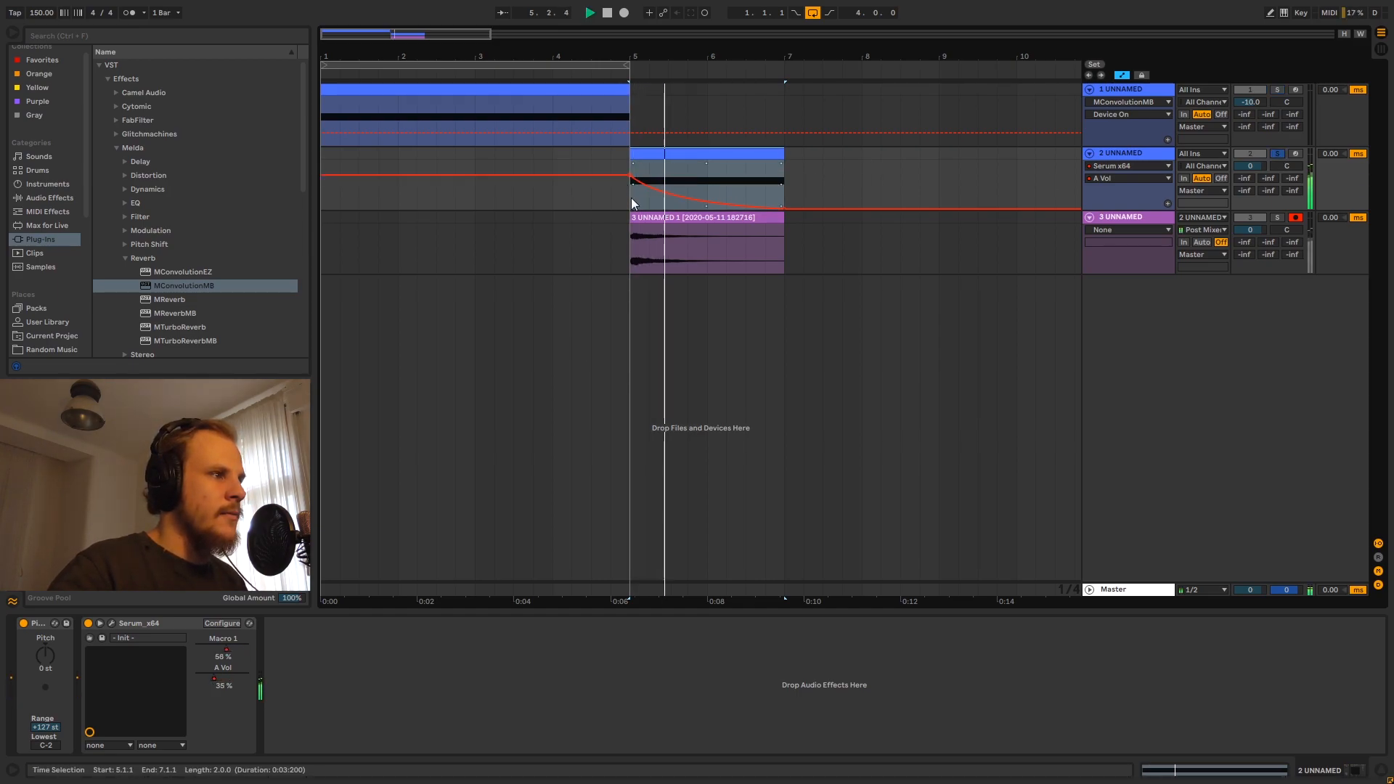
{"action": "key", "text": "space"}
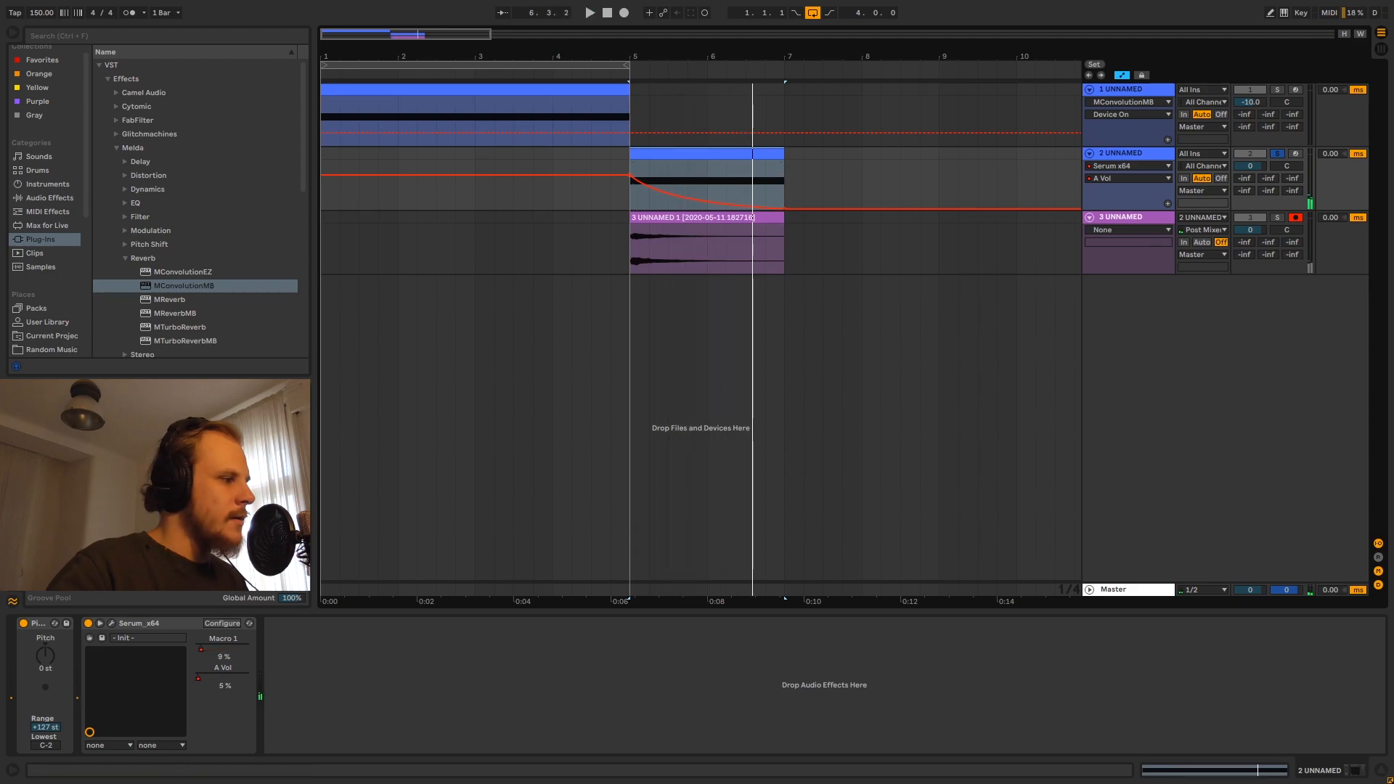
Step: Inspect LFO 1, LFO 2 and LFO 3 and the filter cutoff modulation in the second track's Serum, then close it
{"action": "left_click", "coordinate": [112, 623]}
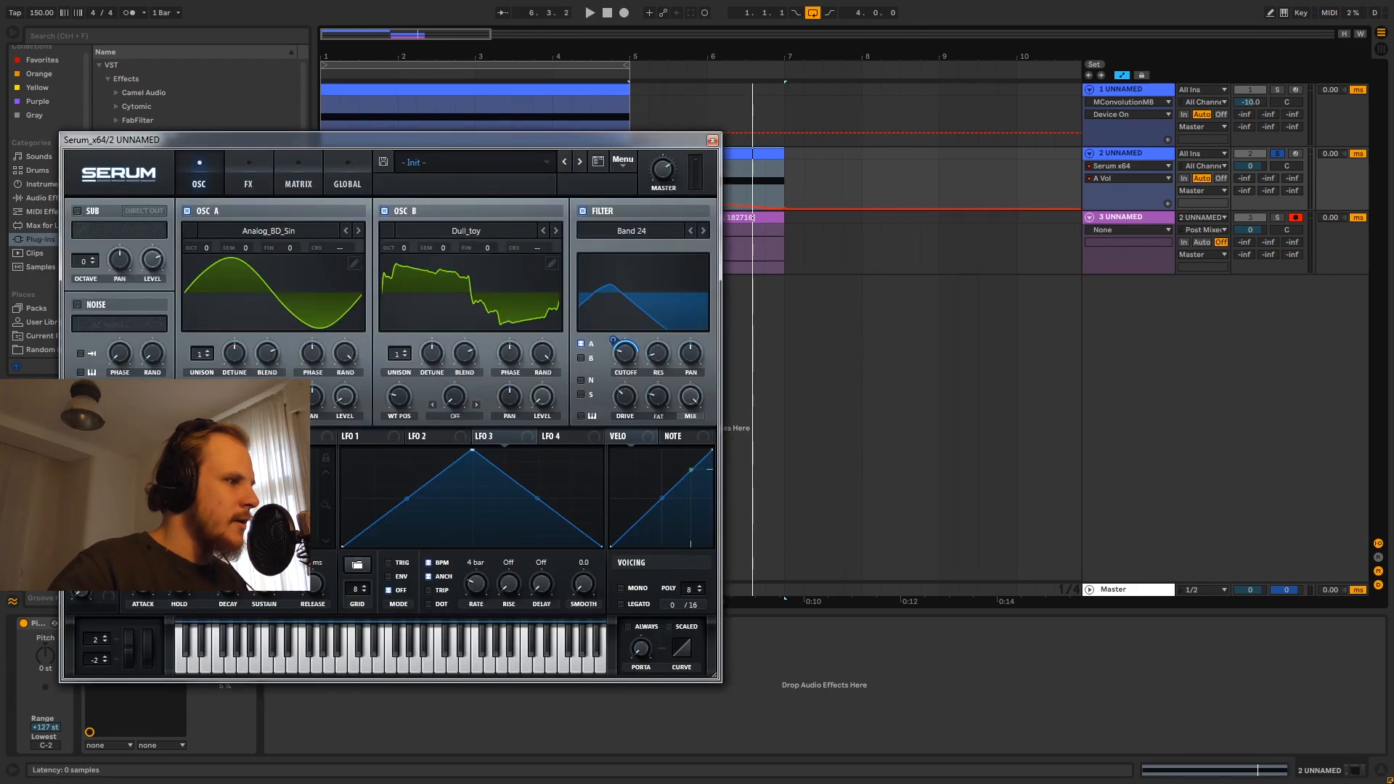
{"action": "left_click", "coordinate": [429, 436]}
{"action": "left_click", "coordinate": [364, 437]}
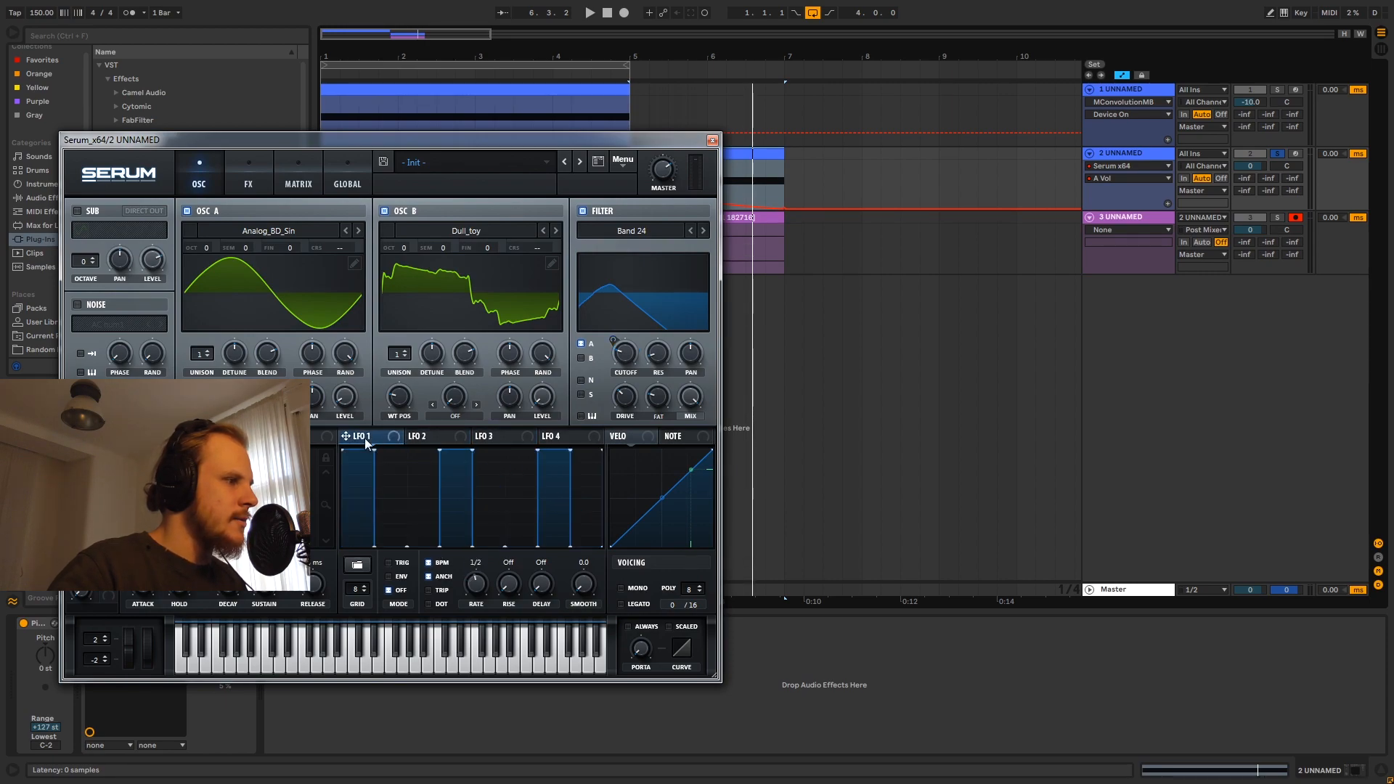
{"action": "left_click", "coordinate": [438, 436]}
{"action": "left_click", "coordinate": [496, 437]}
{"action": "left_click_drag", "start_coordinate": [480, 436], "coordinate": [625, 353]}
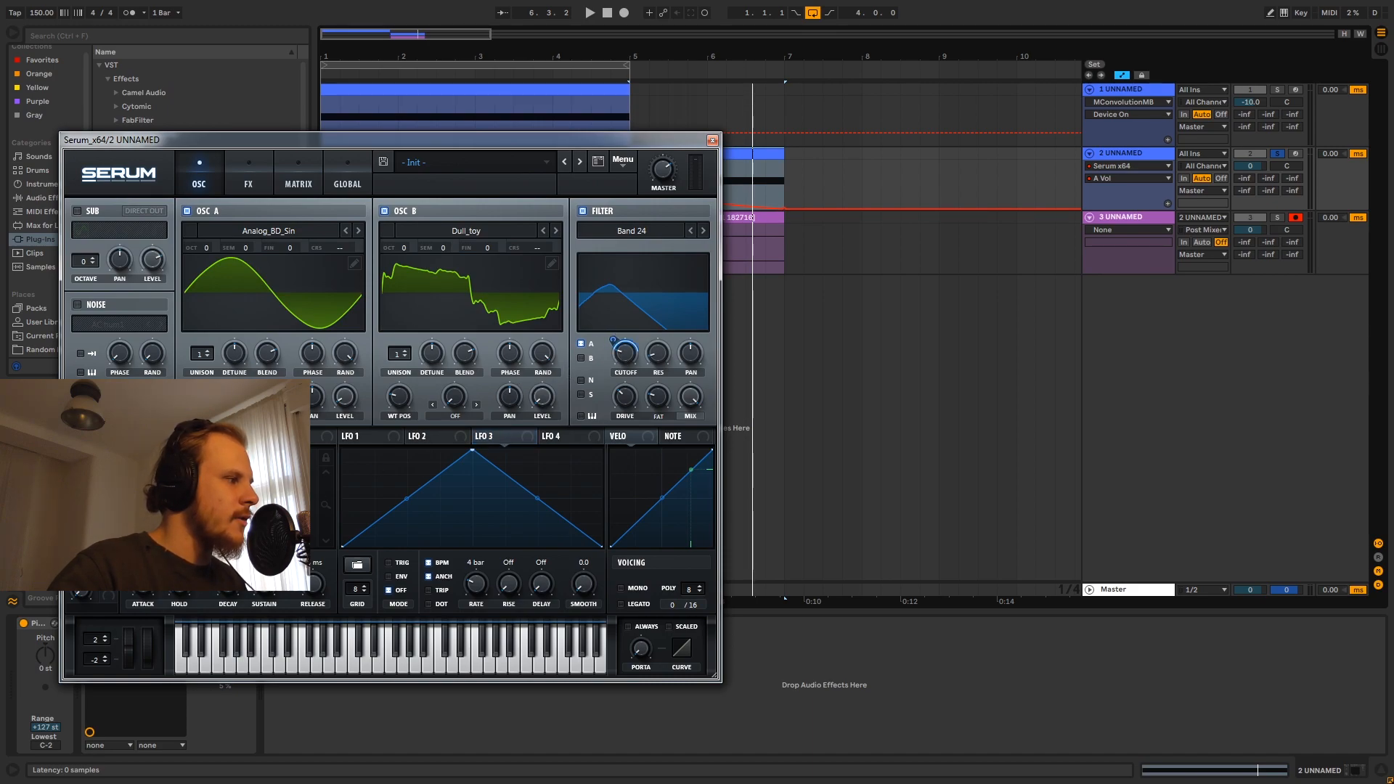
{"action": "left_click", "coordinate": [711, 142]}
Step: Show the Macro 1 automation on the second track and turn off the track's solo
{"action": "left_click", "coordinate": [1122, 179]}
{"action": "left_click", "coordinate": [1121, 200]}
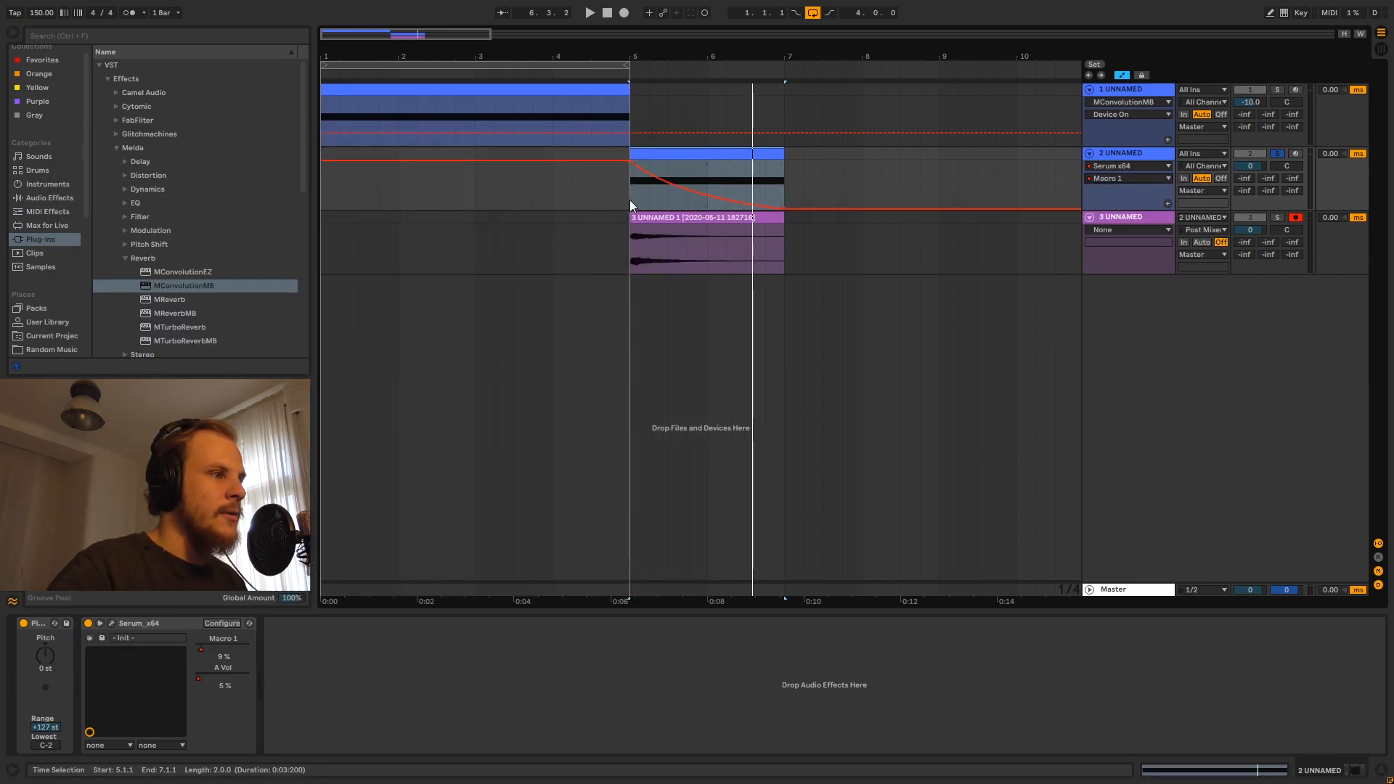
{"action": "left_click", "coordinate": [1276, 154]}
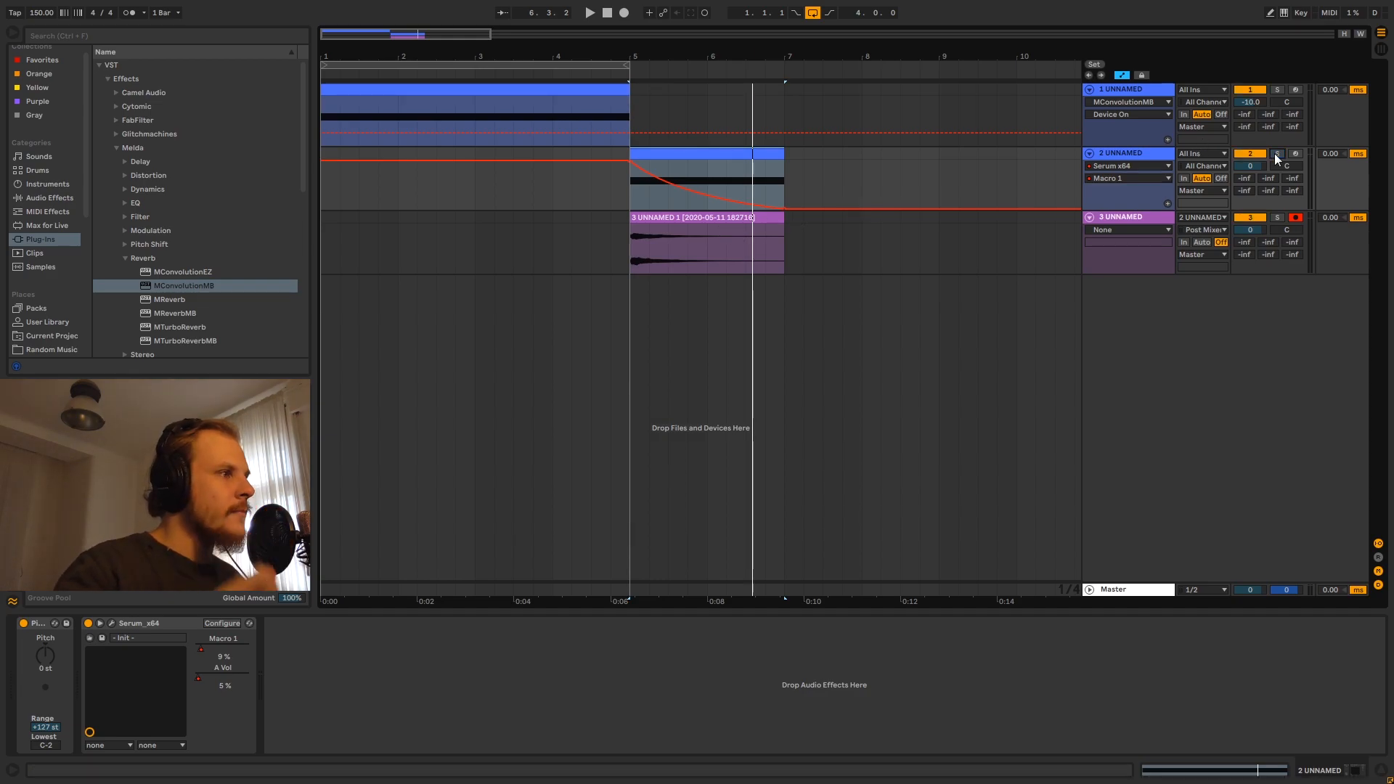
Step: Solo the third track, play its recorded audio clip from bar 5, and turn the solo off again
{"action": "left_click", "coordinate": [757, 256]}
{"action": "left_click", "coordinate": [1278, 217]}
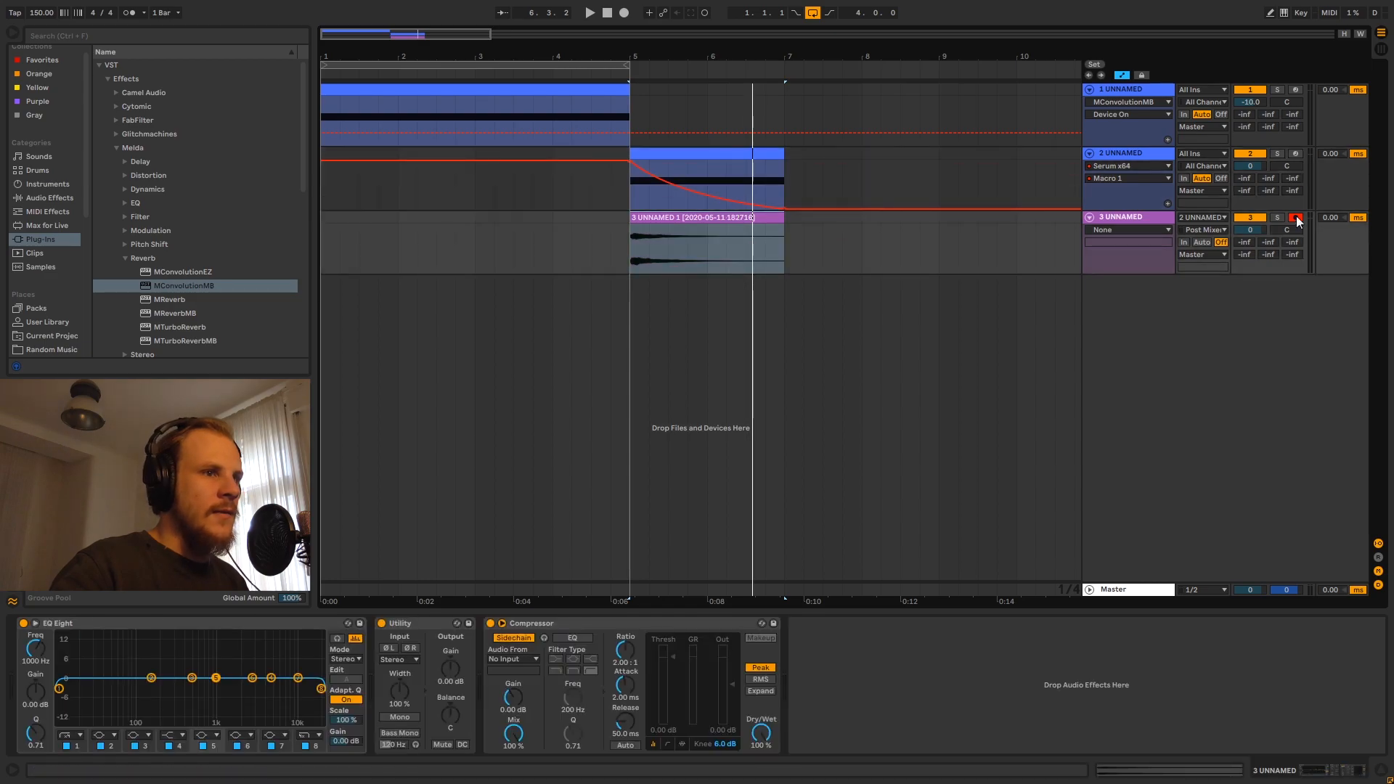
{"action": "left_click", "coordinate": [633, 245]}
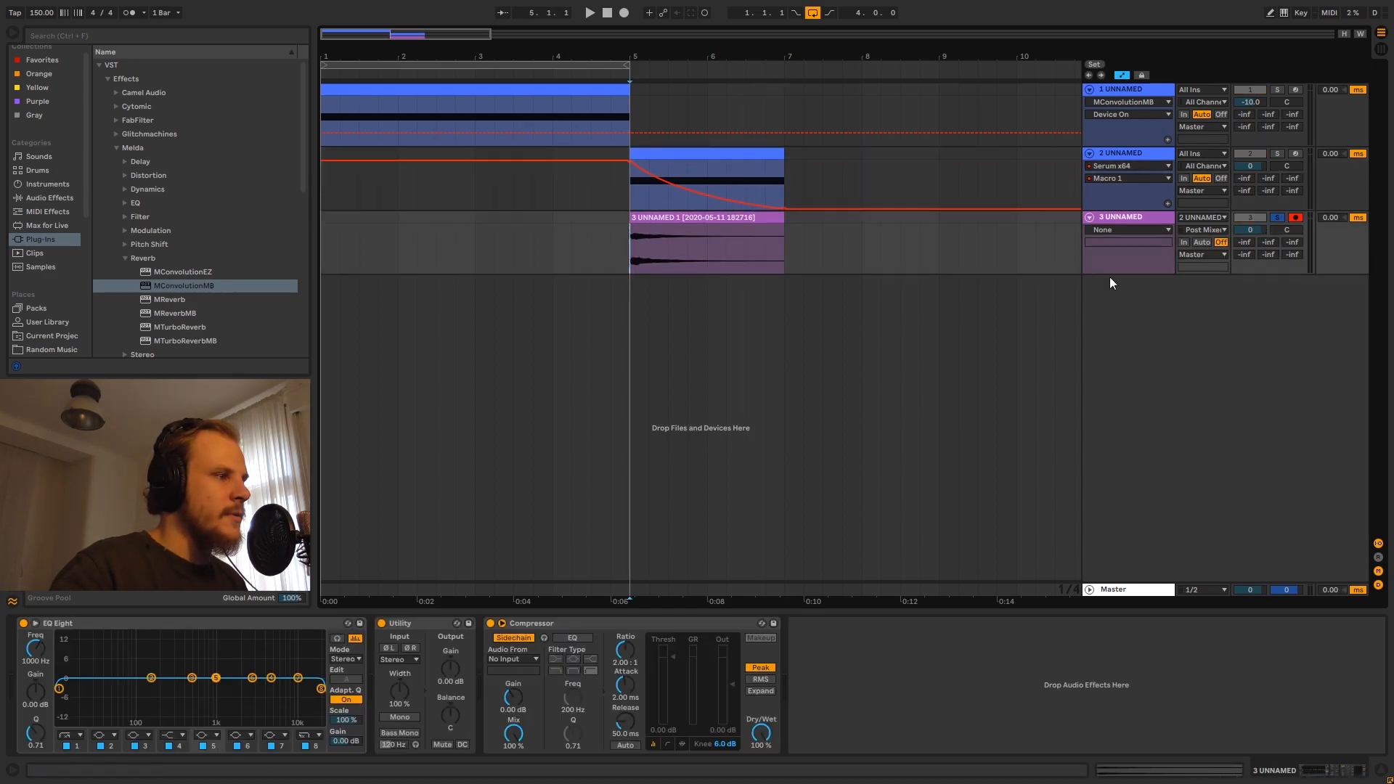
{"action": "key", "text": "space"}
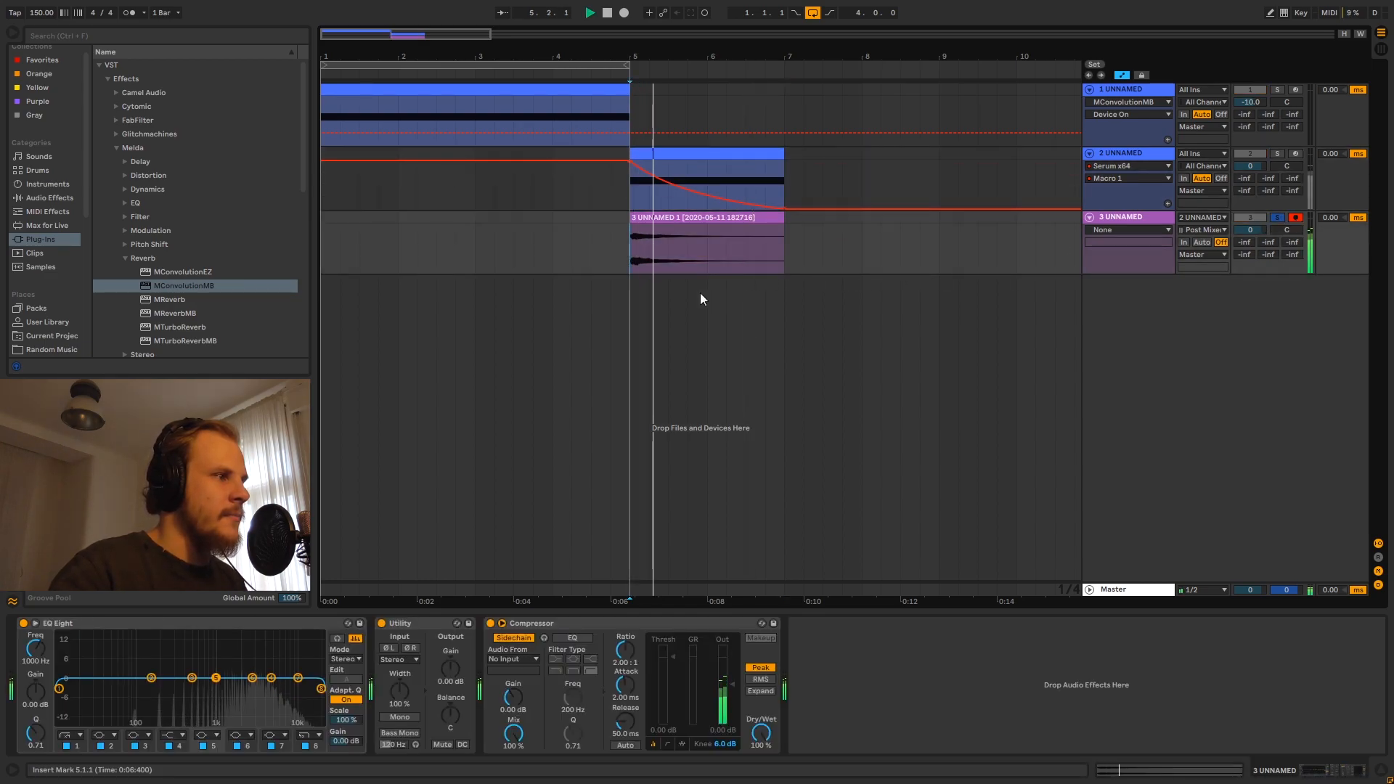
{"action": "key", "text": "space"}
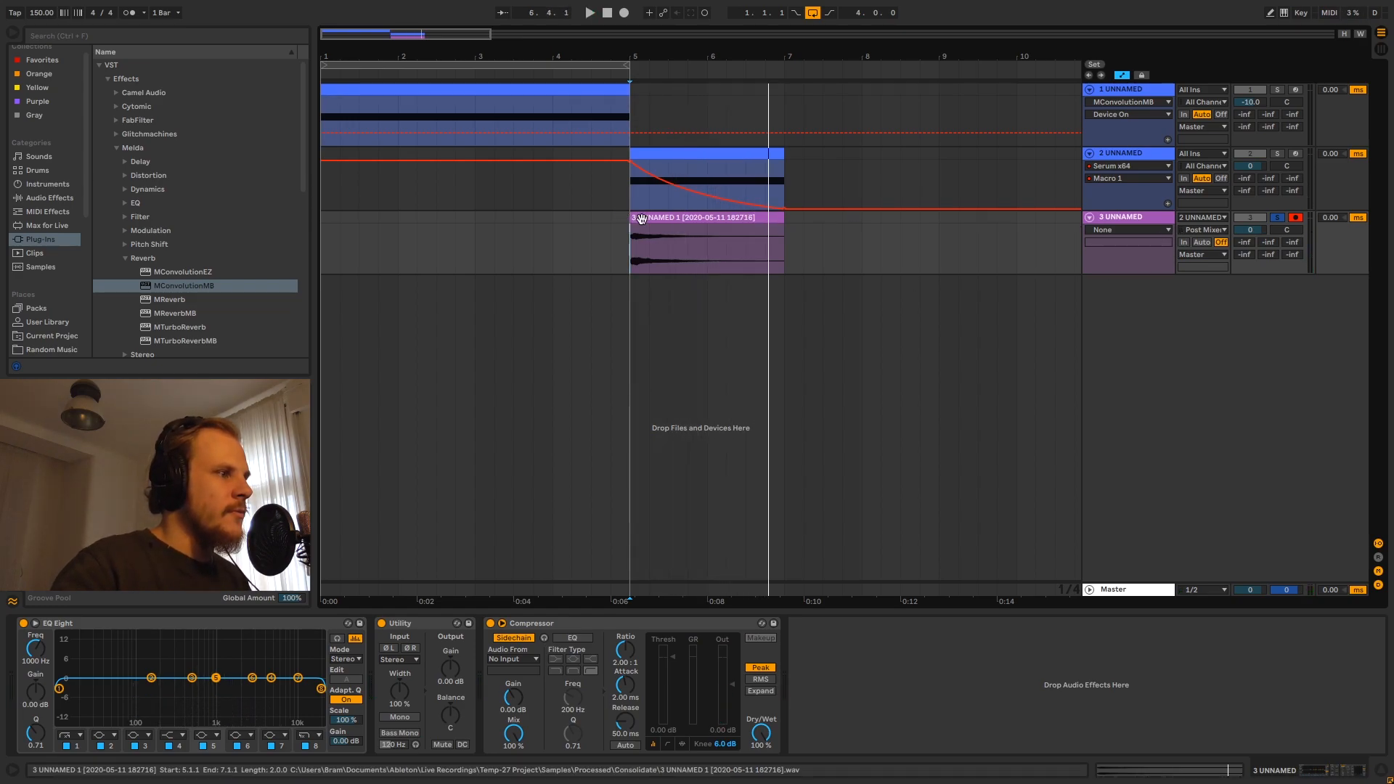
{"action": "left_click", "coordinate": [1274, 217]}
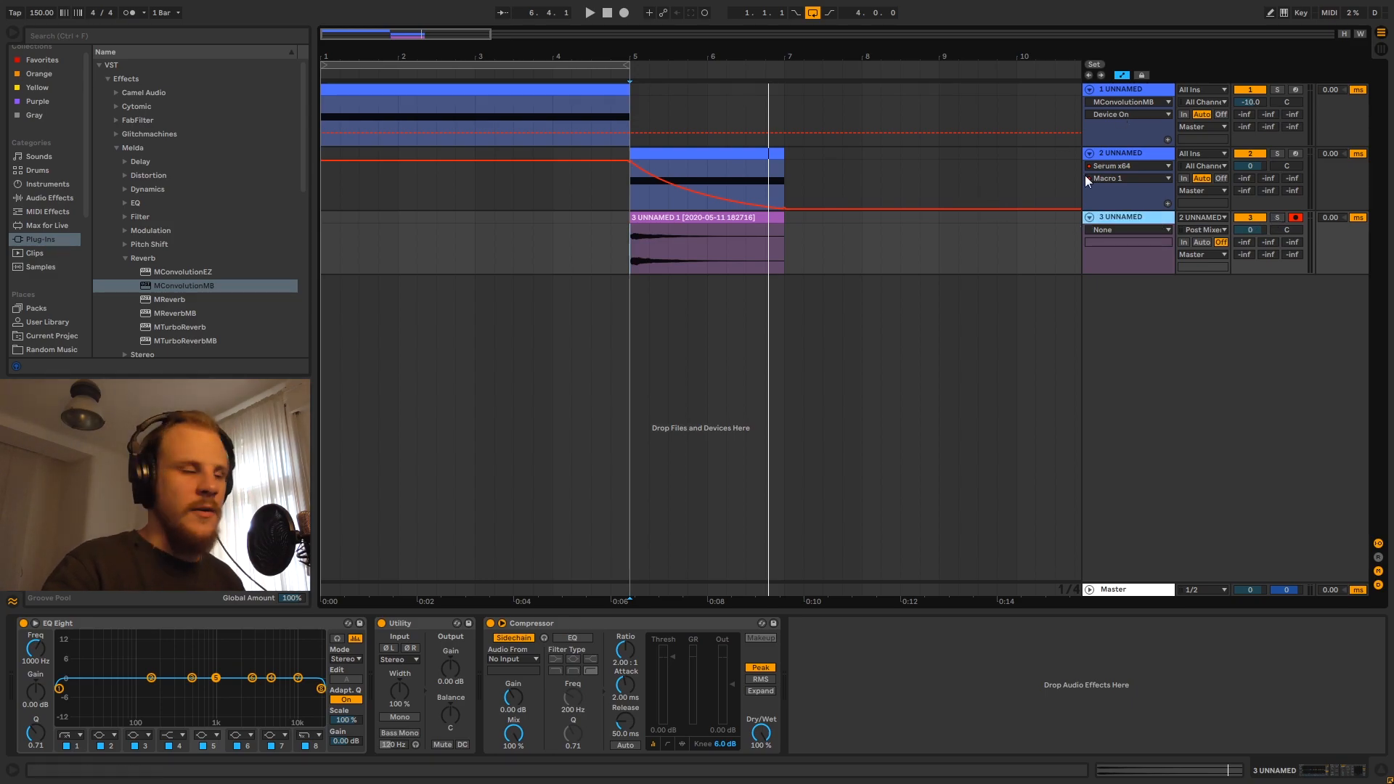
Step: Review the Volume, LP and HP envelopes of MConvolutionMB on the first track, switch the device on and close its window
{"action": "left_click", "coordinate": [1127, 98]}
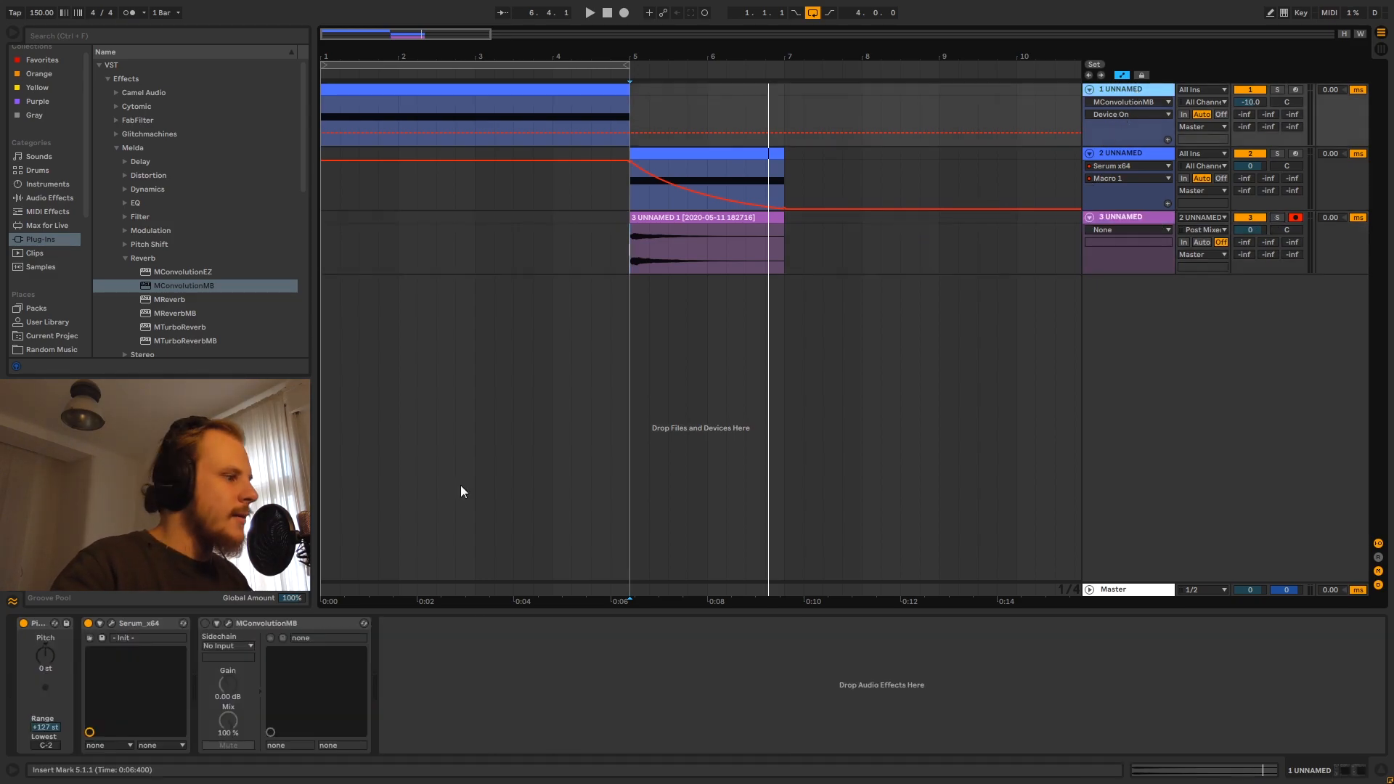
{"action": "left_click", "coordinate": [230, 623]}
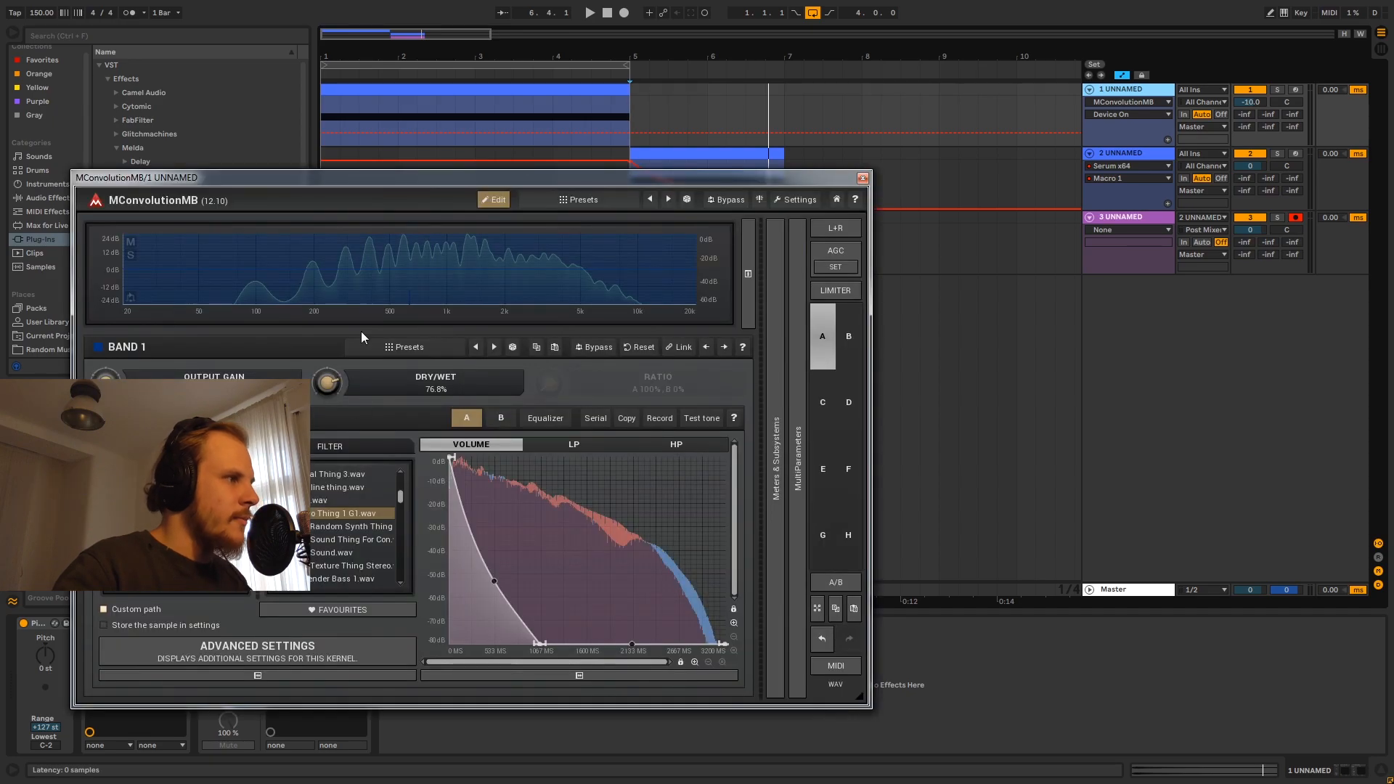
{"action": "left_click_drag", "start_coordinate": [414, 175], "coordinate": [780, 70]}
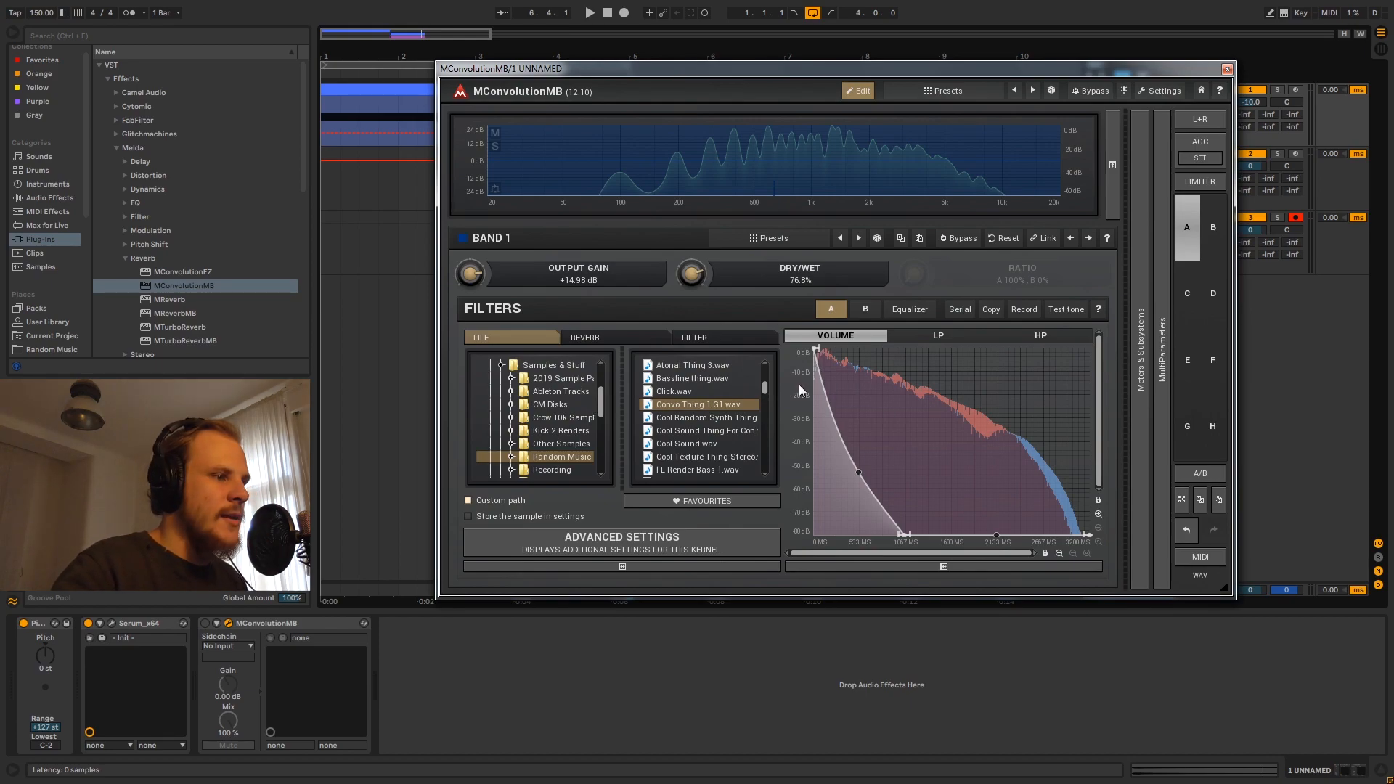
{"action": "left_click_drag", "start_coordinate": [905, 535], "coordinate": [903, 536]}
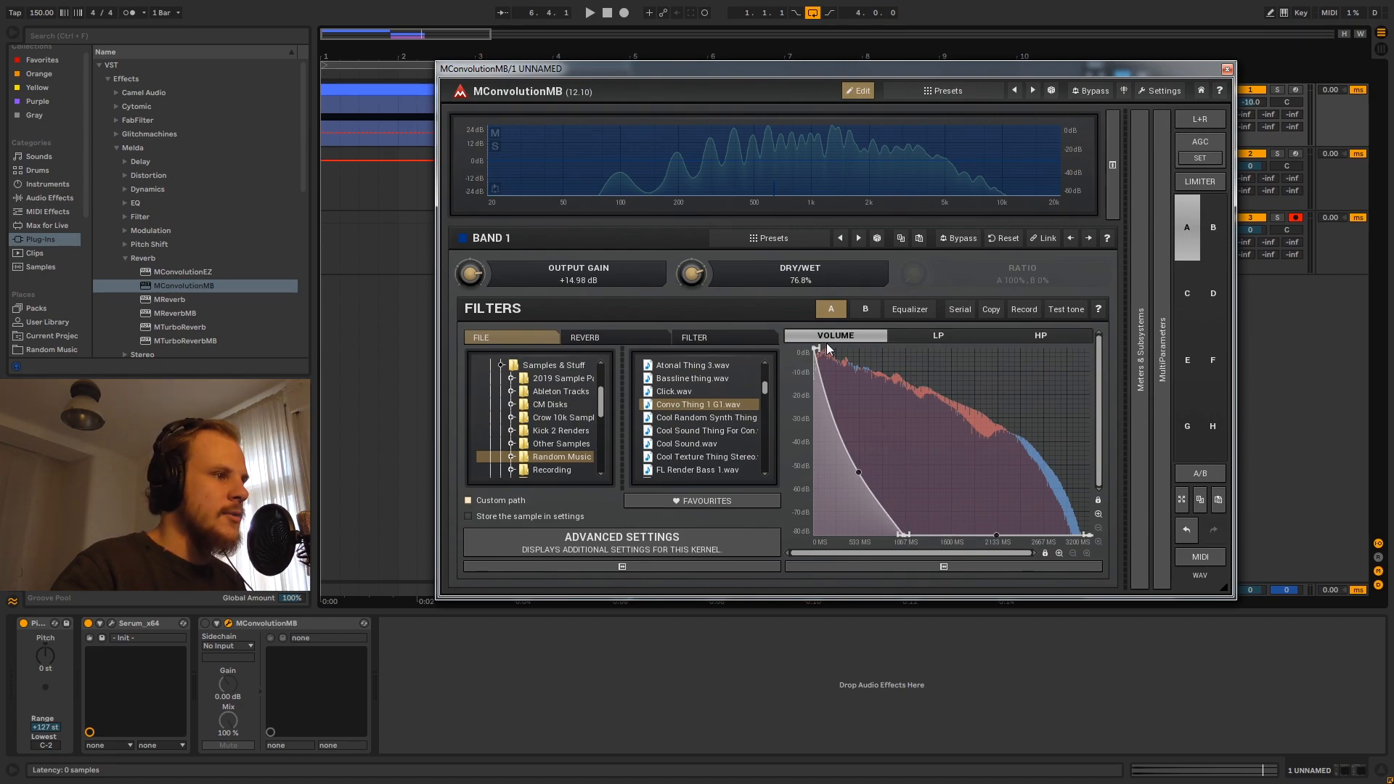
{"action": "mouse_move", "coordinate": [905, 534]}
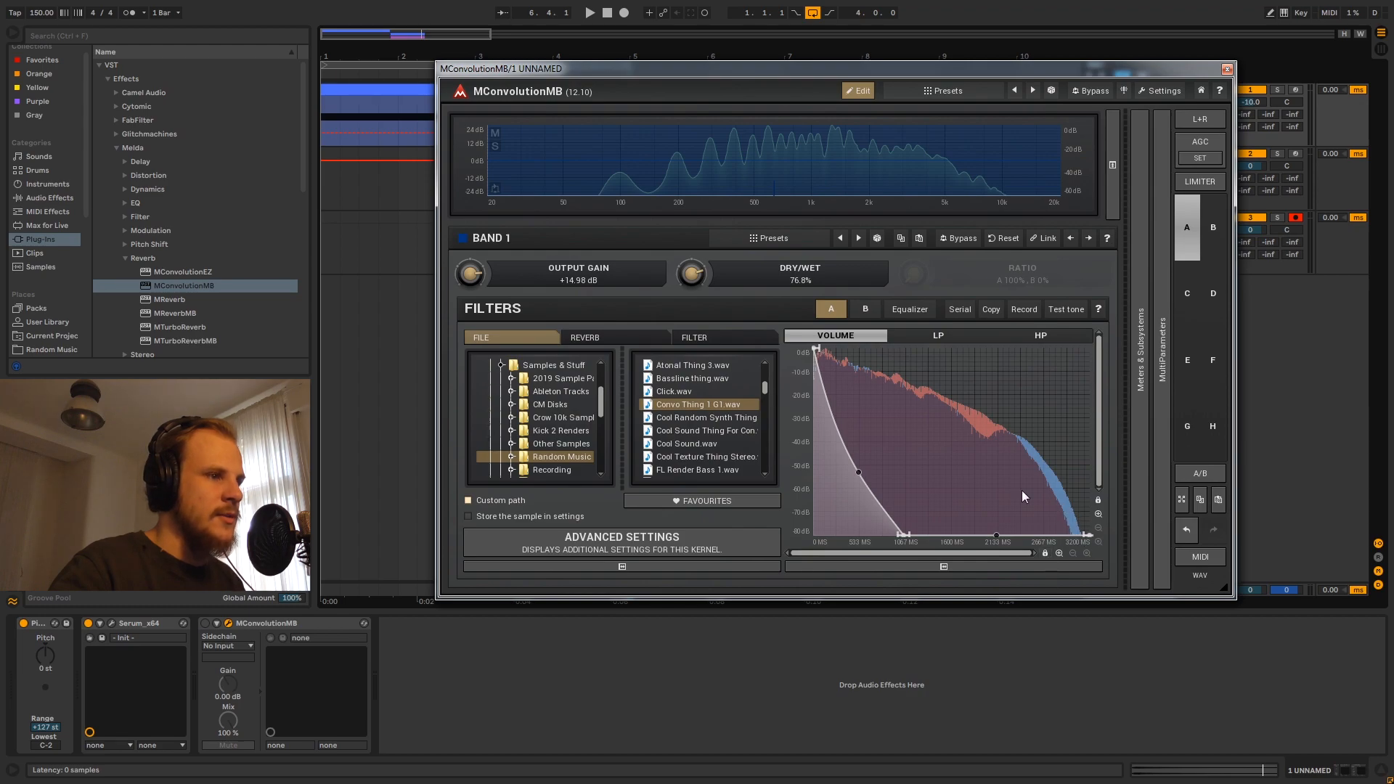
{"action": "left_click", "coordinate": [938, 336]}
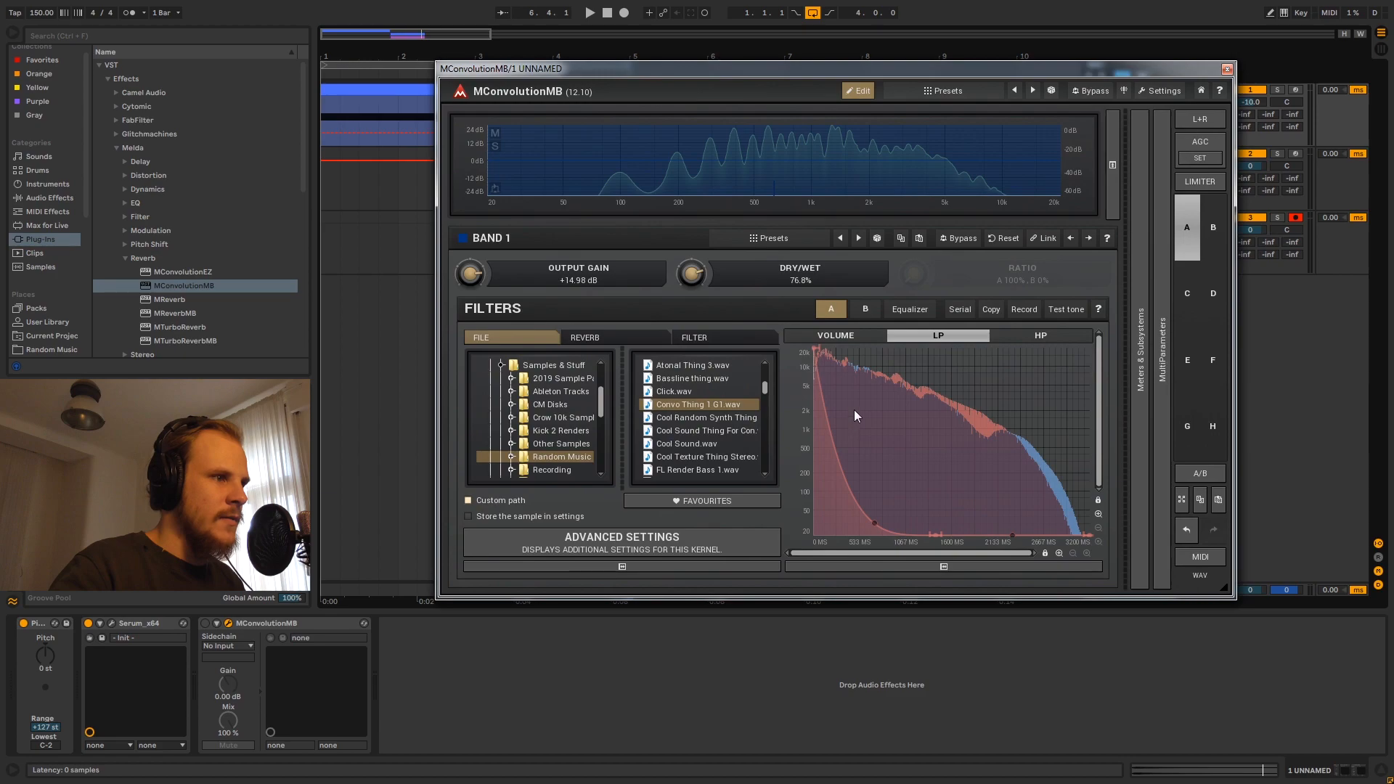
{"action": "left_click", "coordinate": [1042, 336]}
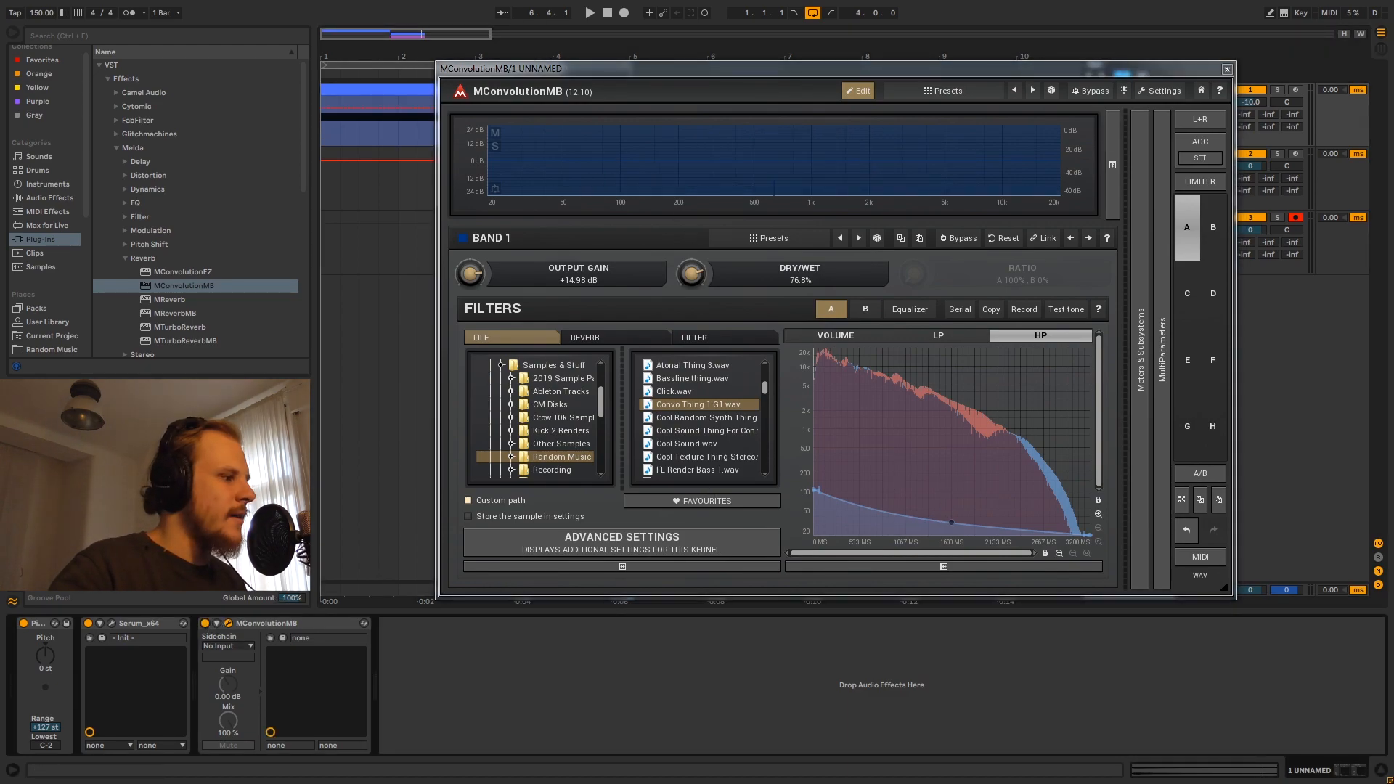
{"action": "left_click", "coordinate": [1227, 69]}
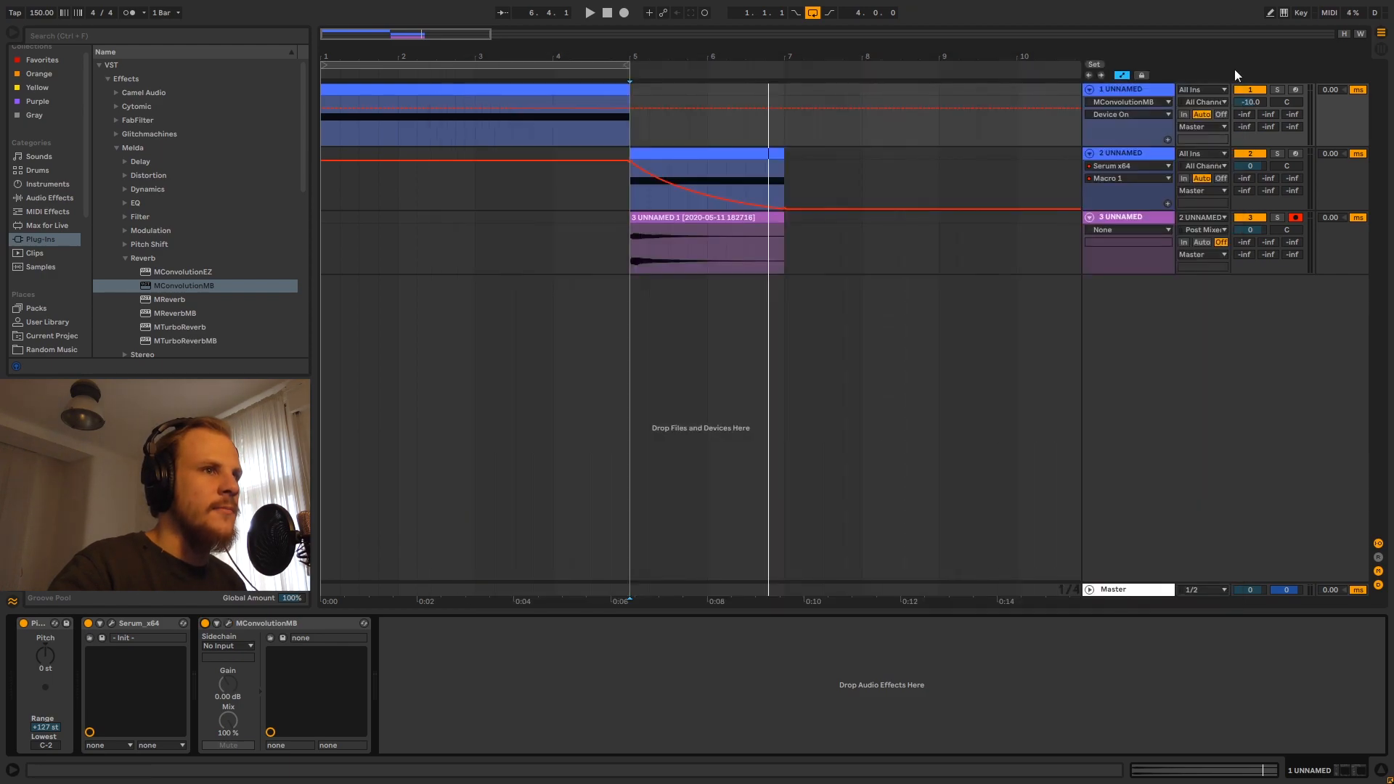
Step: Solo the first track and play its clip from bar 1 with MConvolutionMB on
{"action": "left_click", "coordinate": [1277, 89]}
{"action": "left_click", "coordinate": [329, 128]}
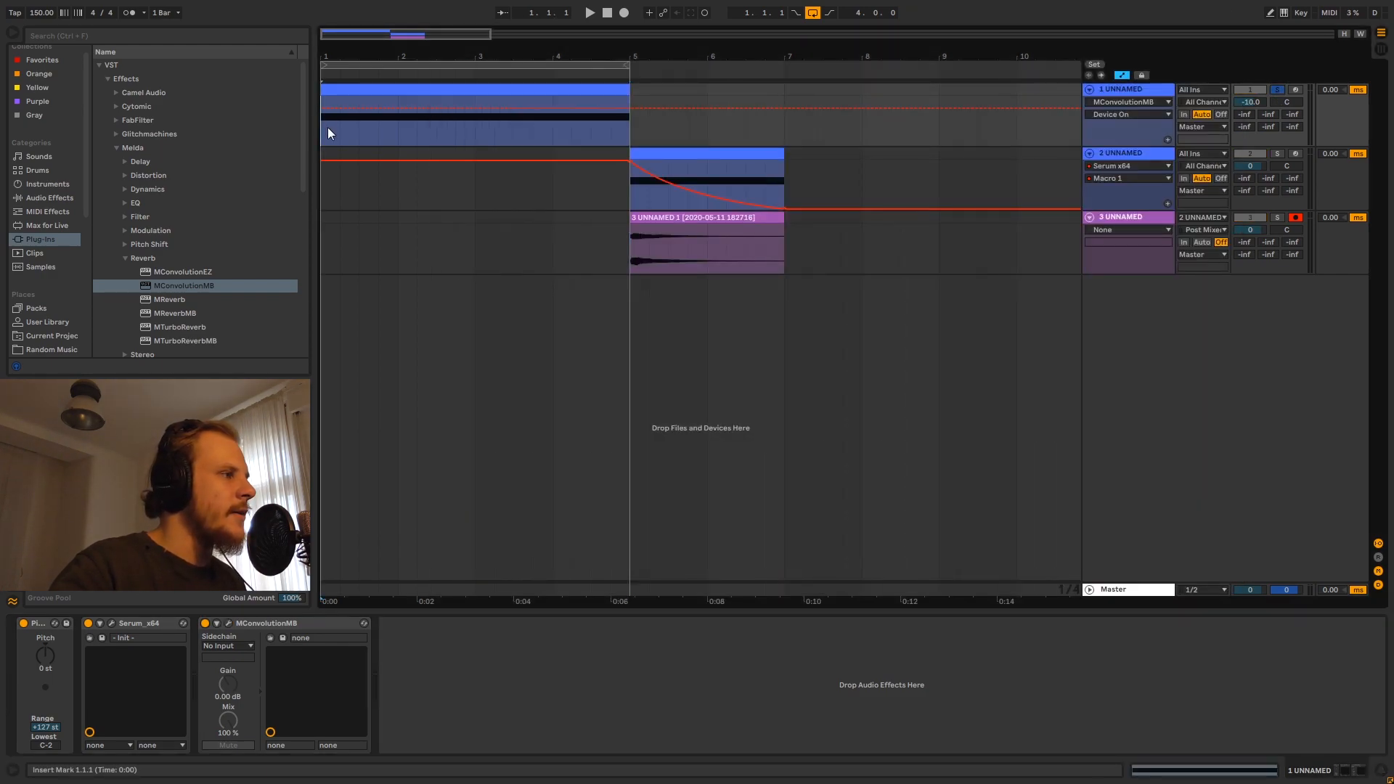
{"action": "key", "text": "plus"}
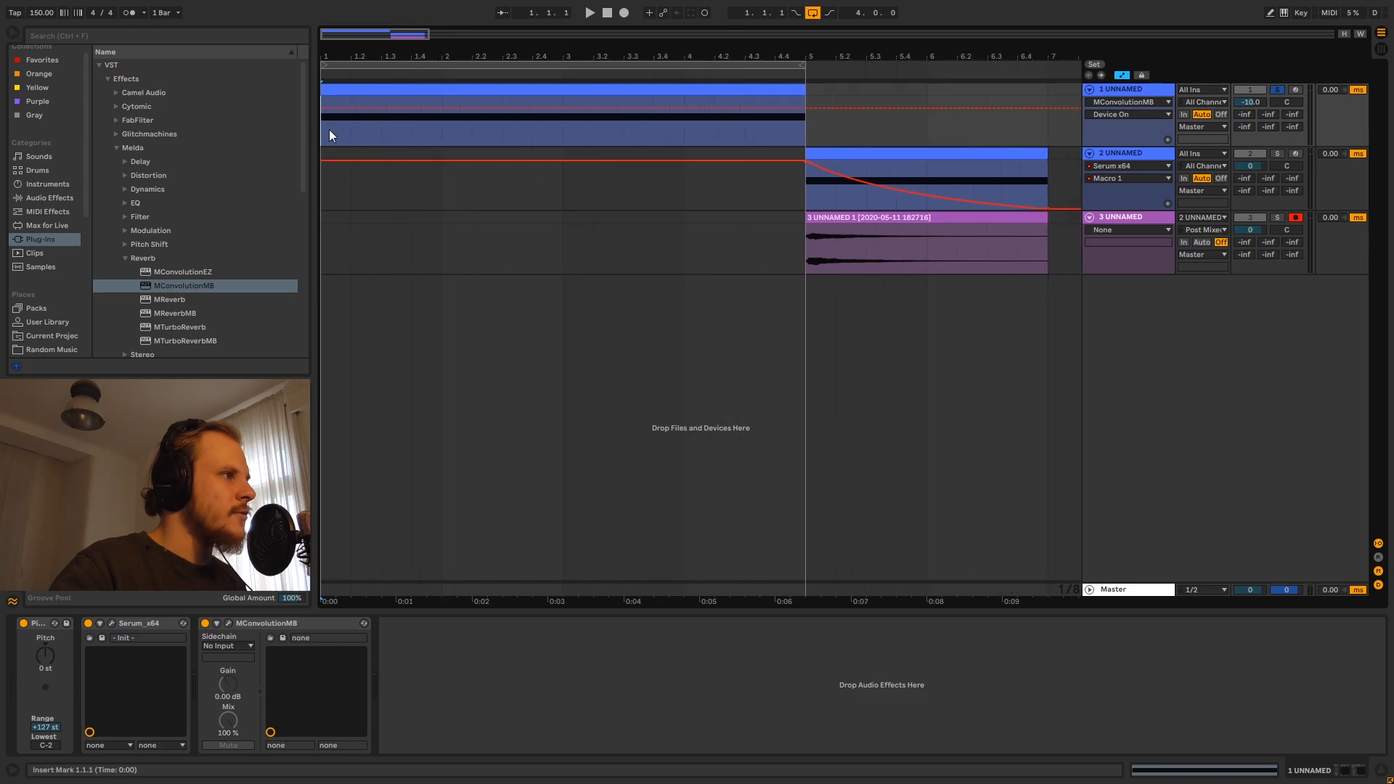
{"action": "key", "text": "space"}
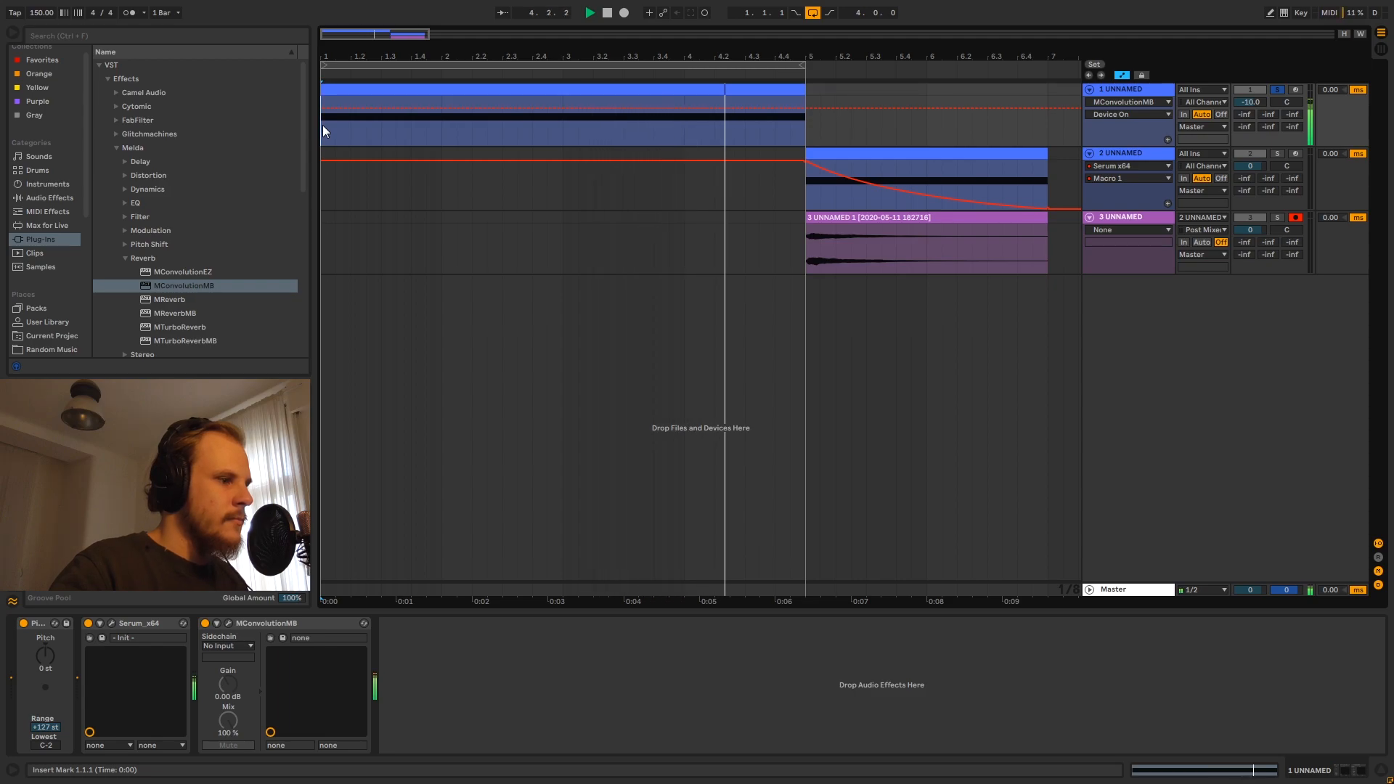
{"action": "key", "text": "space"}
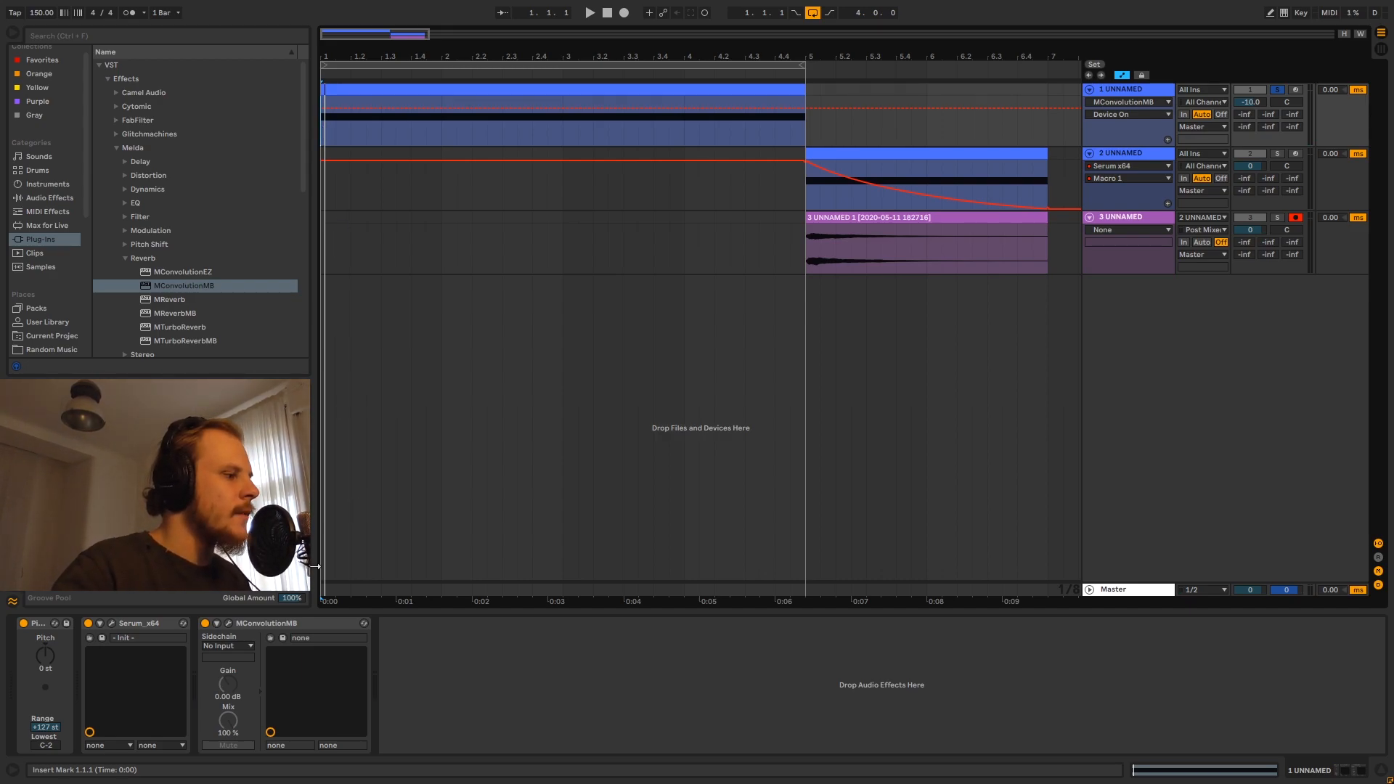
Step: Open MConvolutionMB on the first track and choose "Wierd percusive Shit.wav" from the Random Music folder as the impulse response
{"action": "left_click", "coordinate": [229, 623]}
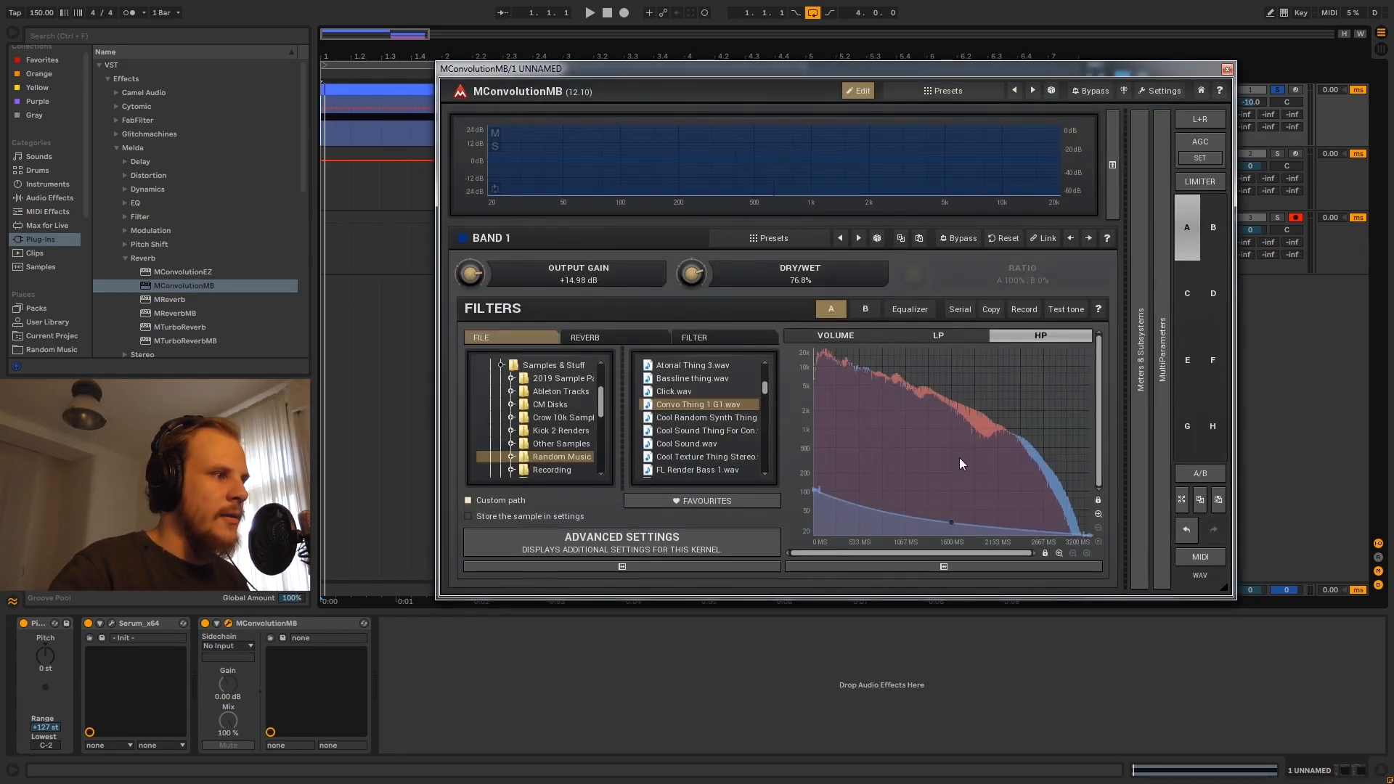
{"action": "scroll", "coordinate": [764, 395], "scroll_direction": "down", "scroll_amount": 2}
{"action": "scroll", "coordinate": [765, 395], "scroll_direction": "down", "scroll_amount": 5}
{"action": "scroll", "coordinate": [763, 426], "scroll_direction": "down", "scroll_amount": 10}
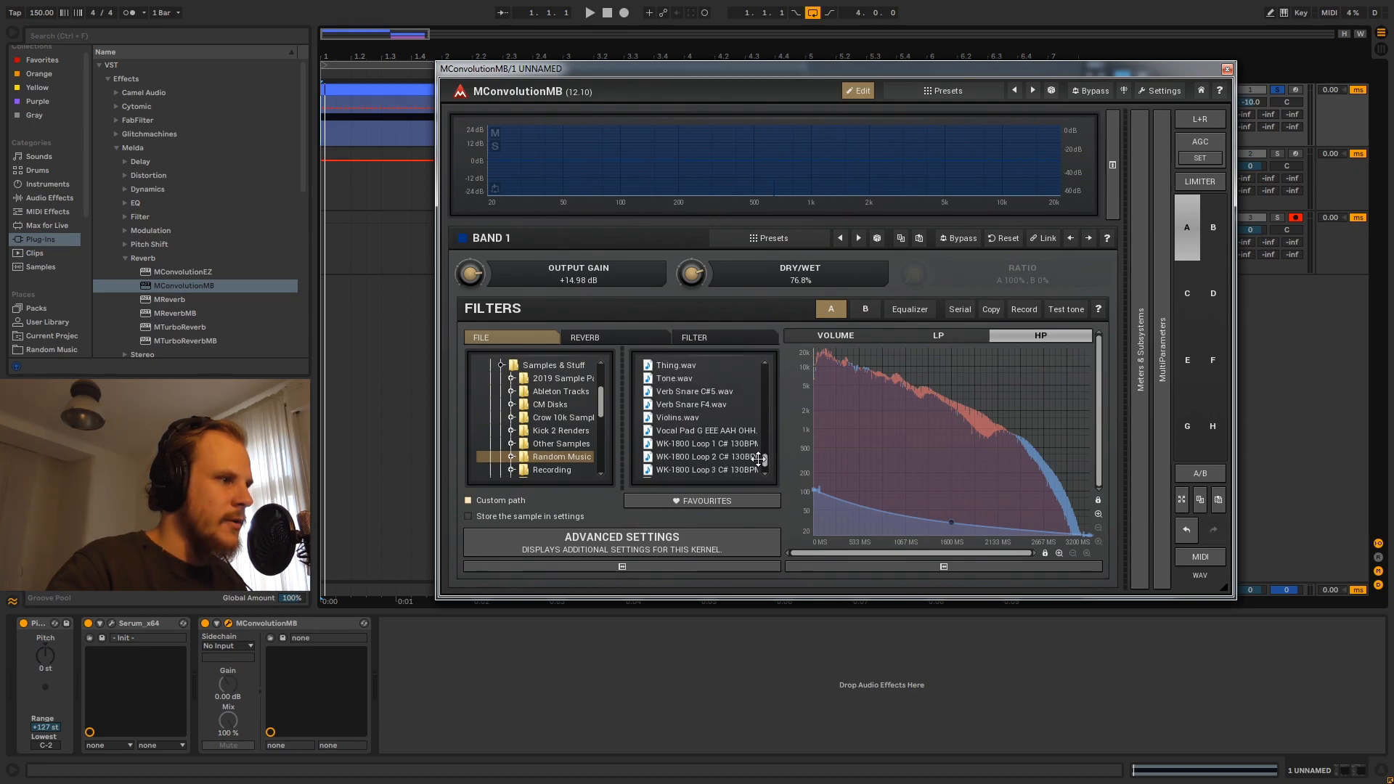
{"action": "scroll", "coordinate": [758, 465], "scroll_direction": "down", "scroll_amount": 3}
{"action": "mouse_move", "coordinate": [757, 470]}
{"action": "left_mouse_down"}
{"action": "mouse_move", "coordinate": [762, 438]}
{"action": "mouse_move", "coordinate": [756, 471]}
{"action": "left_mouse_up"}
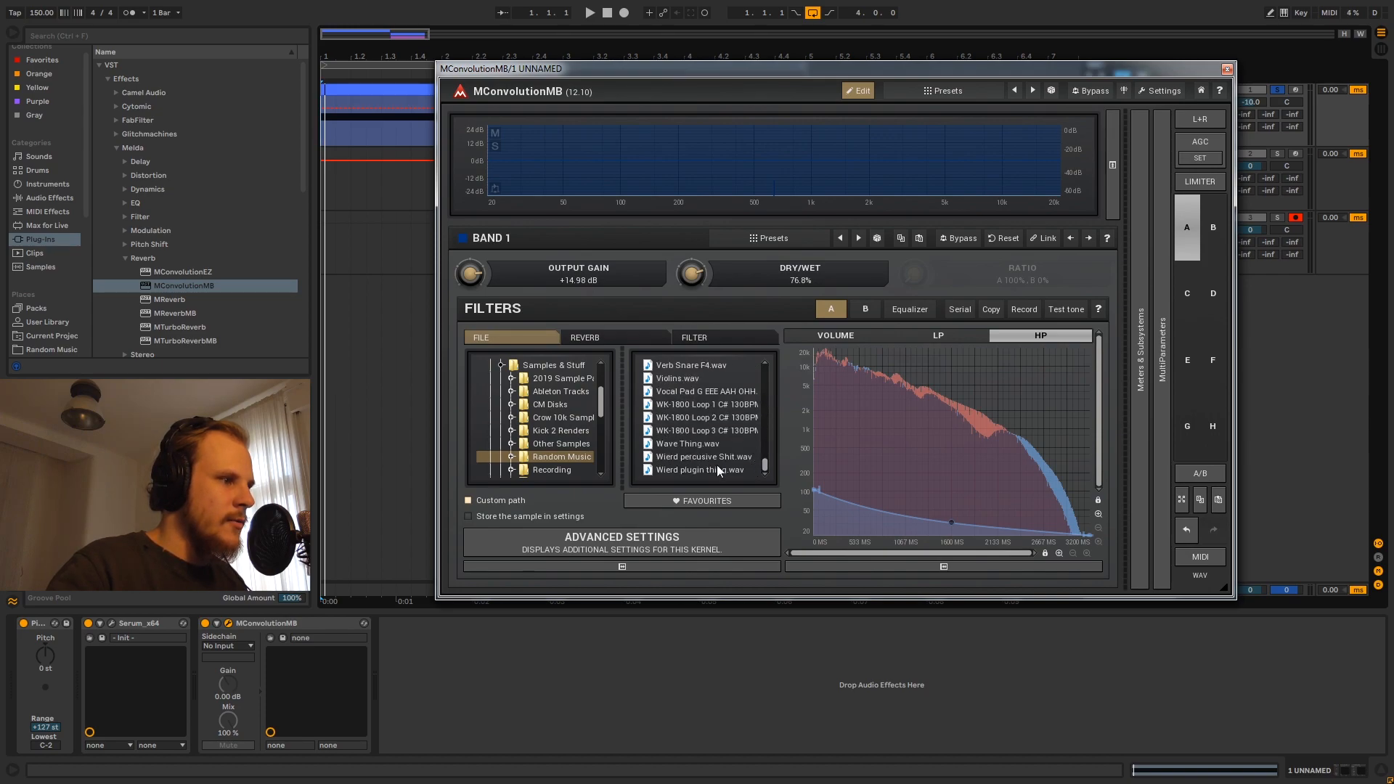
{"action": "left_click", "coordinate": [709, 456]}
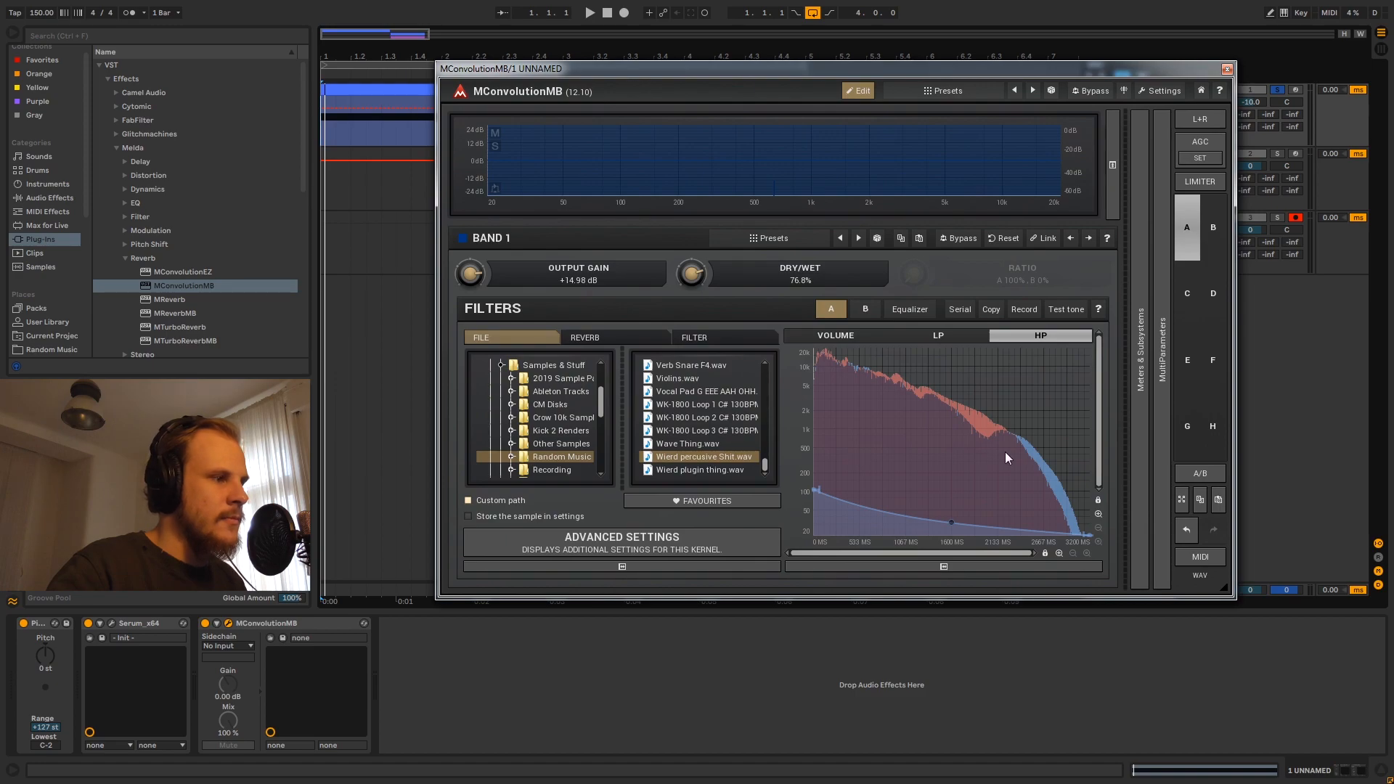
Step: Briefly play the first track's clip from bar 1, stop it, and show MConvolutionMB's Volume envelope
{"action": "key", "text": "space"}
{"action": "key", "text": "space"}
{"action": "left_click", "coordinate": [834, 338]}
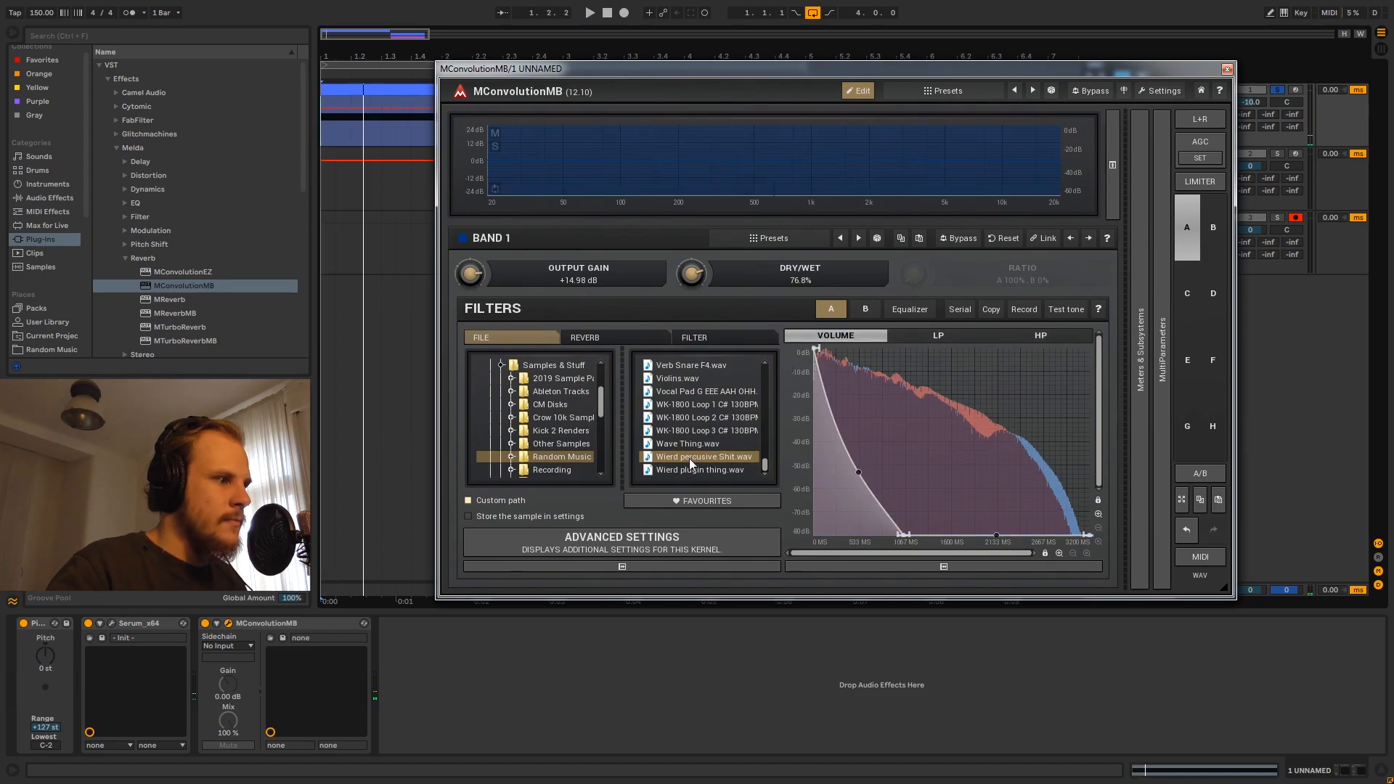
Step: Reselect the Random Music folder, play the clip, and extend the end of the Volume envelope to about 6900 ms
{"action": "left_click", "coordinate": [578, 445]}
{"action": "left_click", "coordinate": [573, 455]}
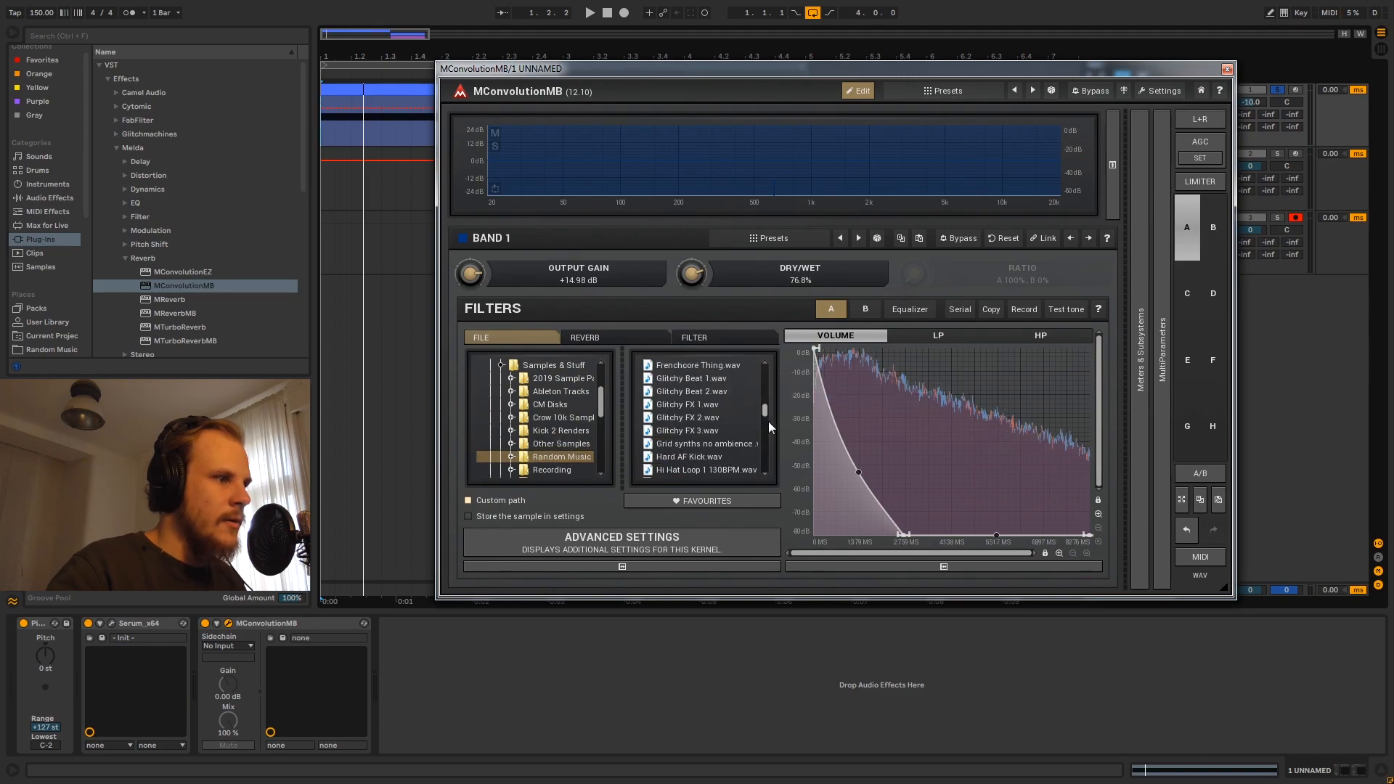
{"action": "key", "text": "space"}
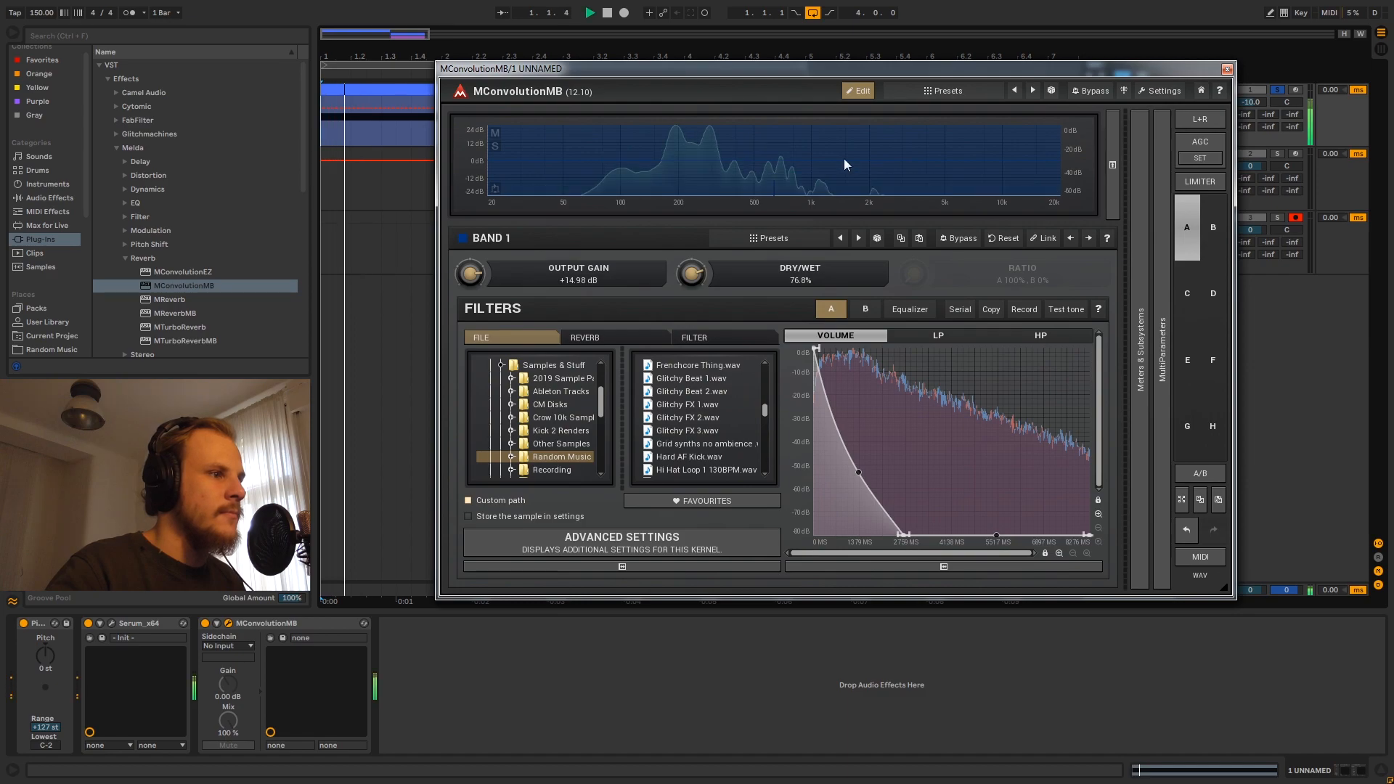
{"action": "mouse_move", "coordinate": [902, 535]}
{"action": "left_click_drag", "start_coordinate": [902, 535], "coordinate": [1050, 569]}
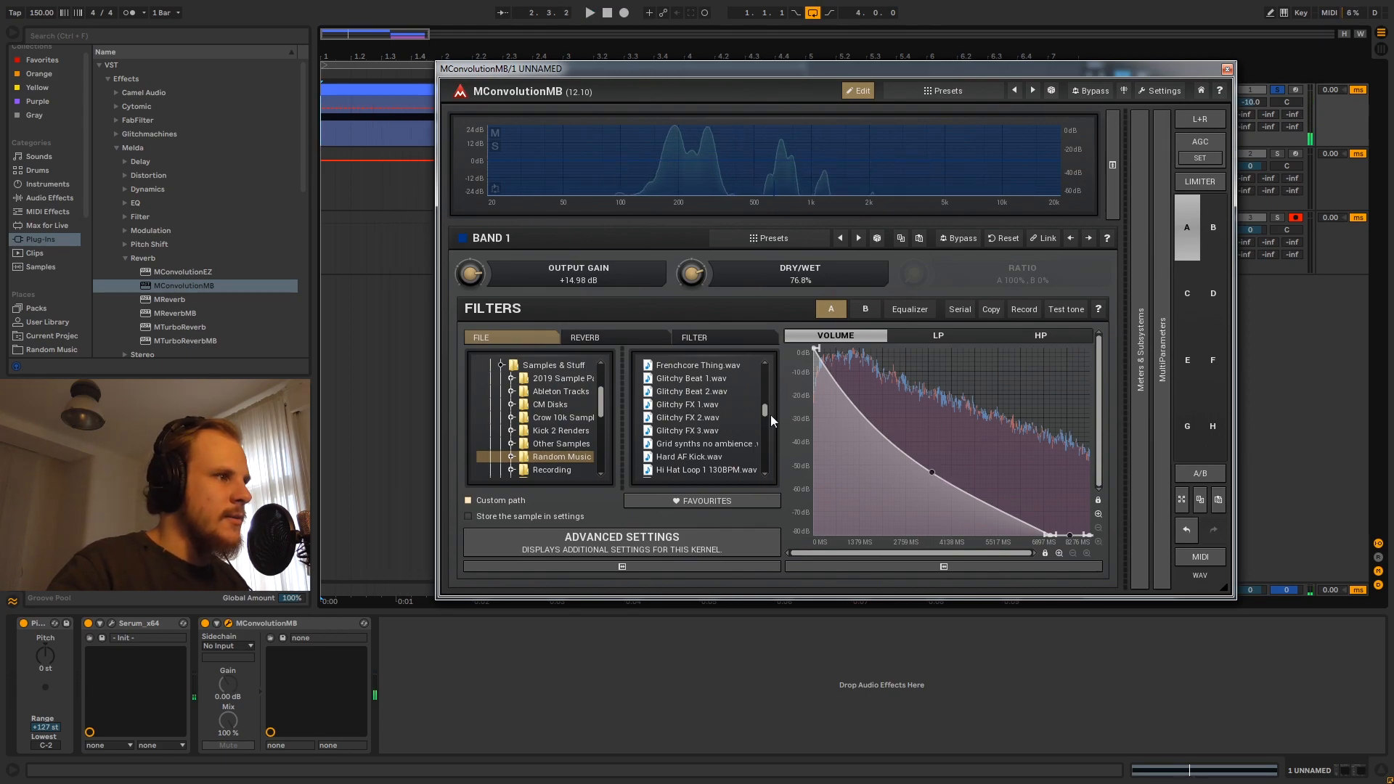
Step: Load the "Cool Texture Thing Stereo" sample from the Random Music folder as the impulse response and play the clip
{"action": "left_click_drag", "start_coordinate": [767, 414], "coordinate": [769, 393]}
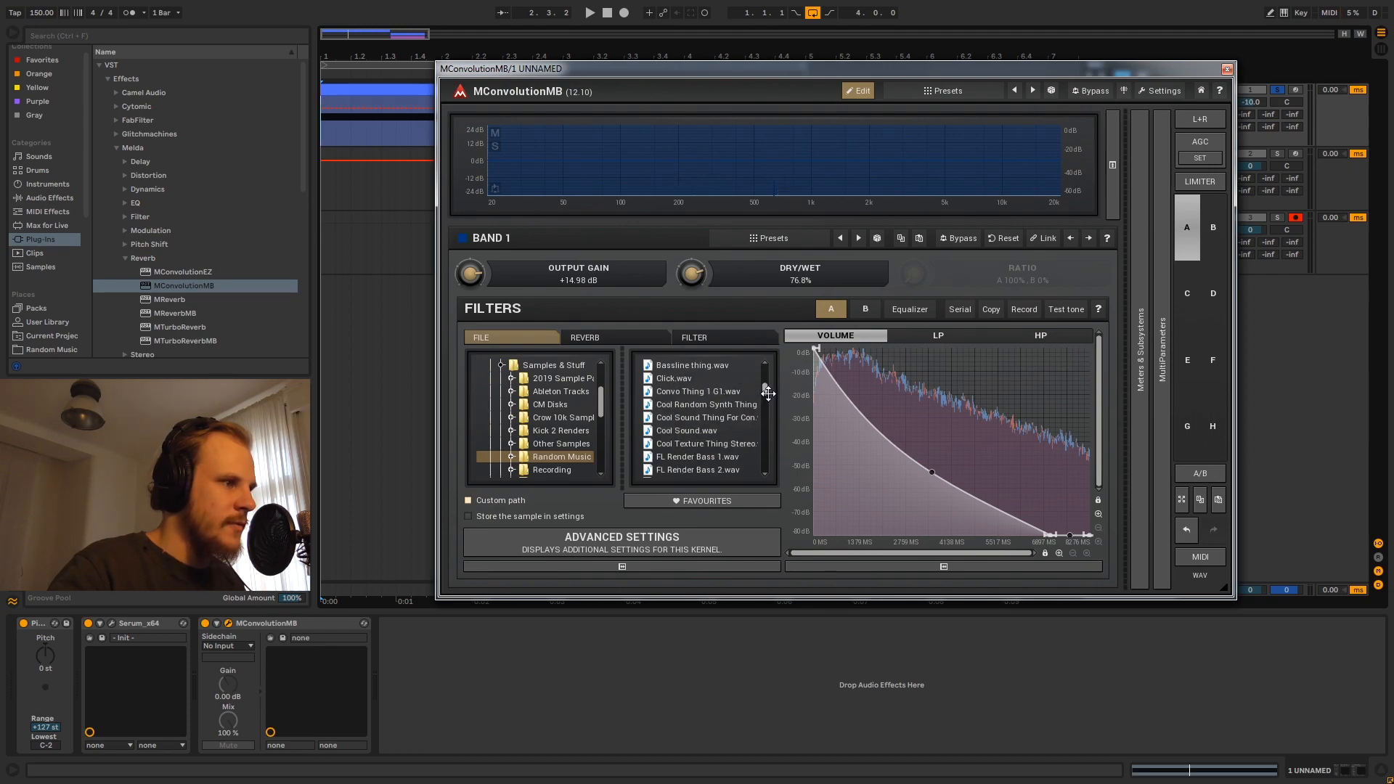
{"action": "left_click", "coordinate": [709, 444]}
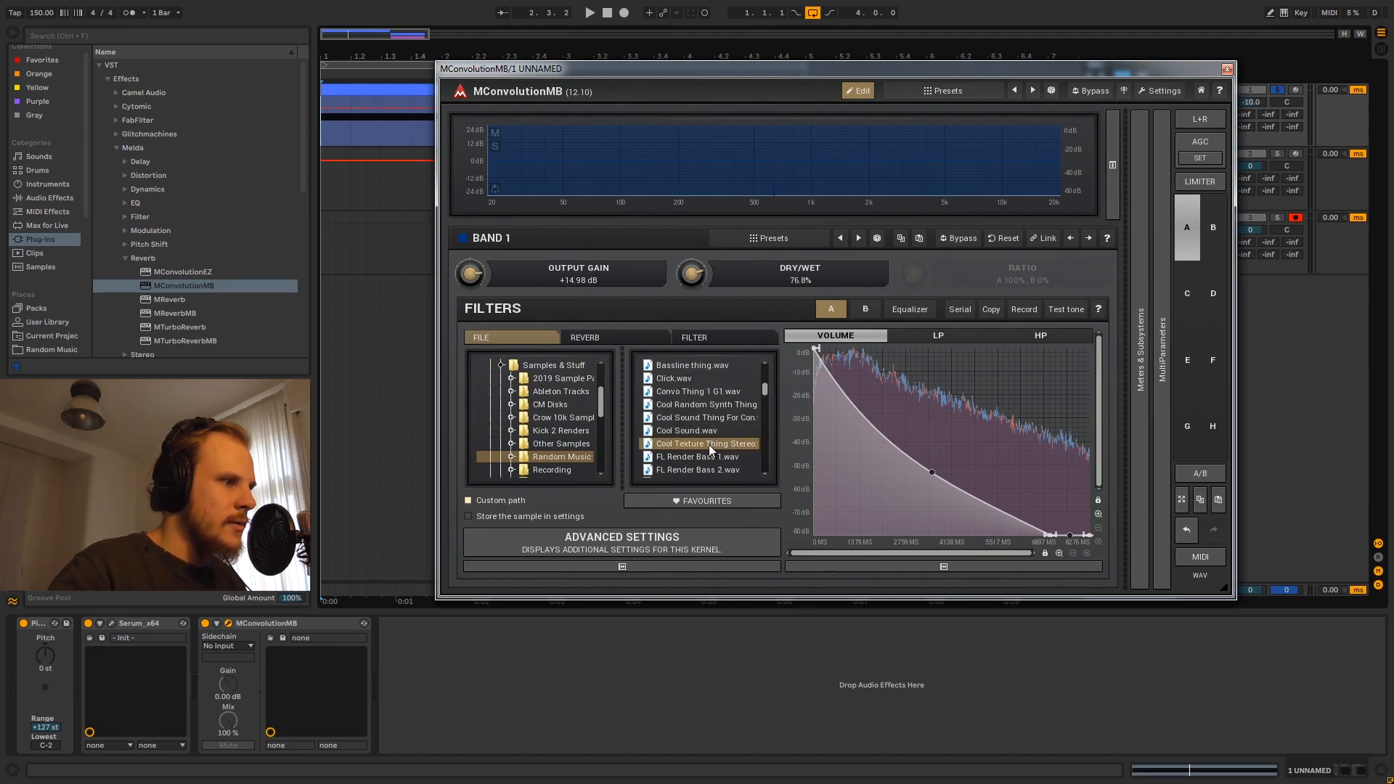
{"action": "key", "text": "space"}
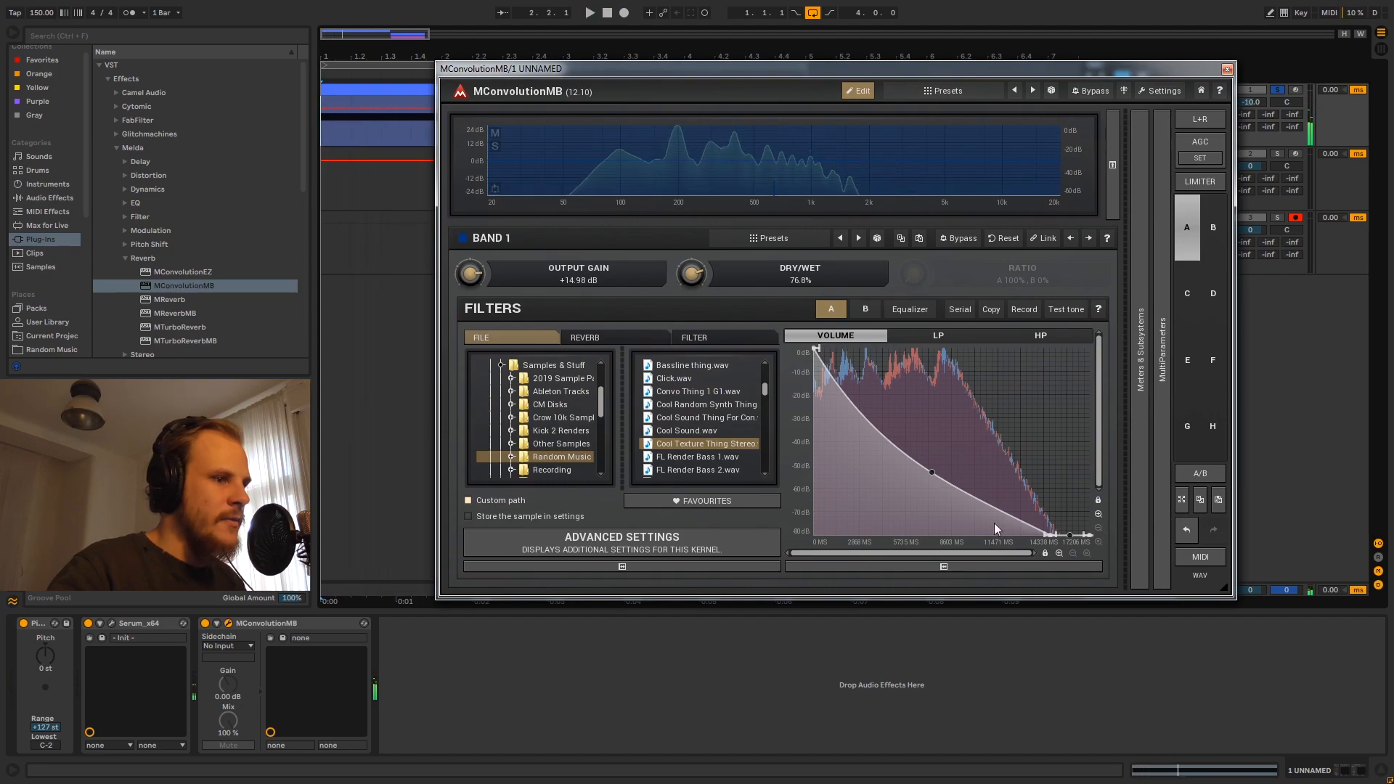
Step: Shorten the Volume envelope so it ends at about 2200 ms, then play the clip again and stop it
{"action": "left_click_drag", "start_coordinate": [1046, 534], "coordinate": [850, 554]}
{"action": "key", "text": "space"}
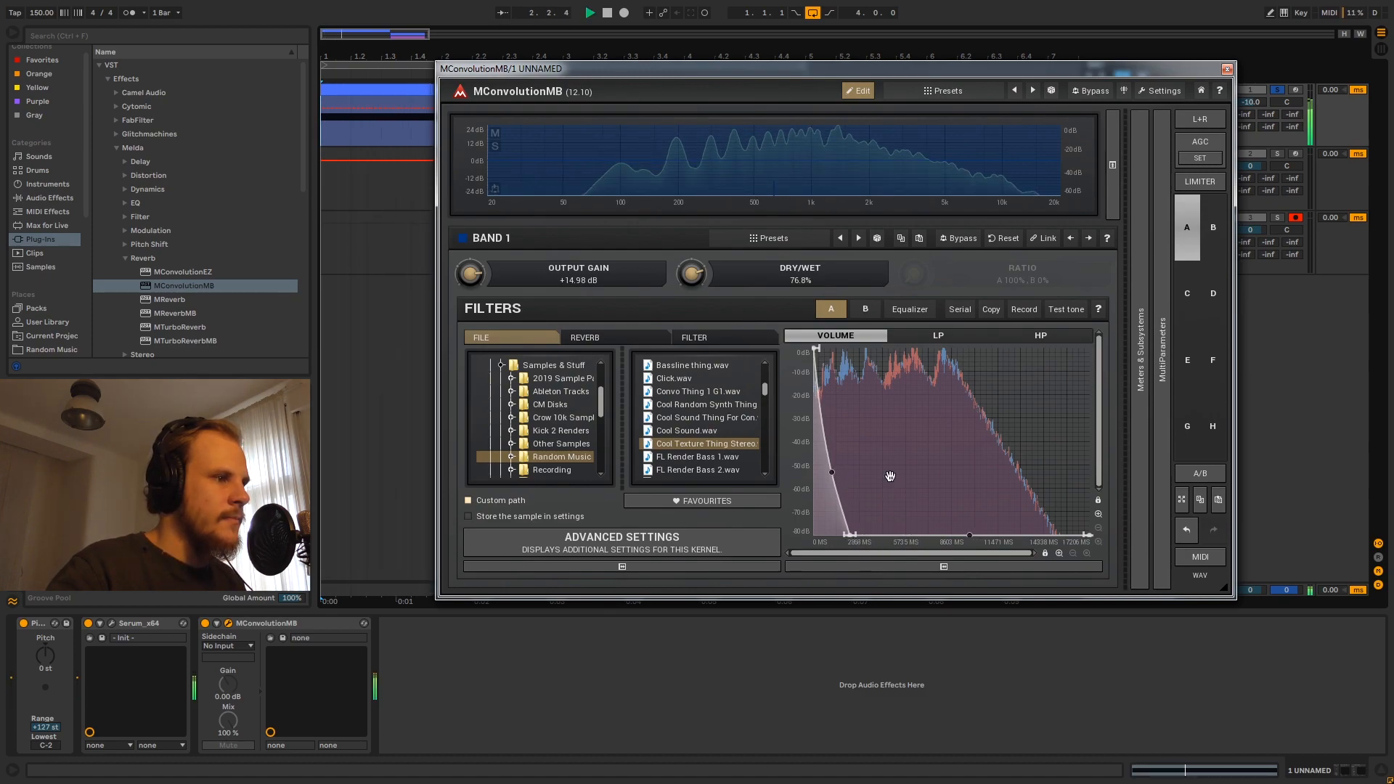
{"action": "key", "text": "space"}
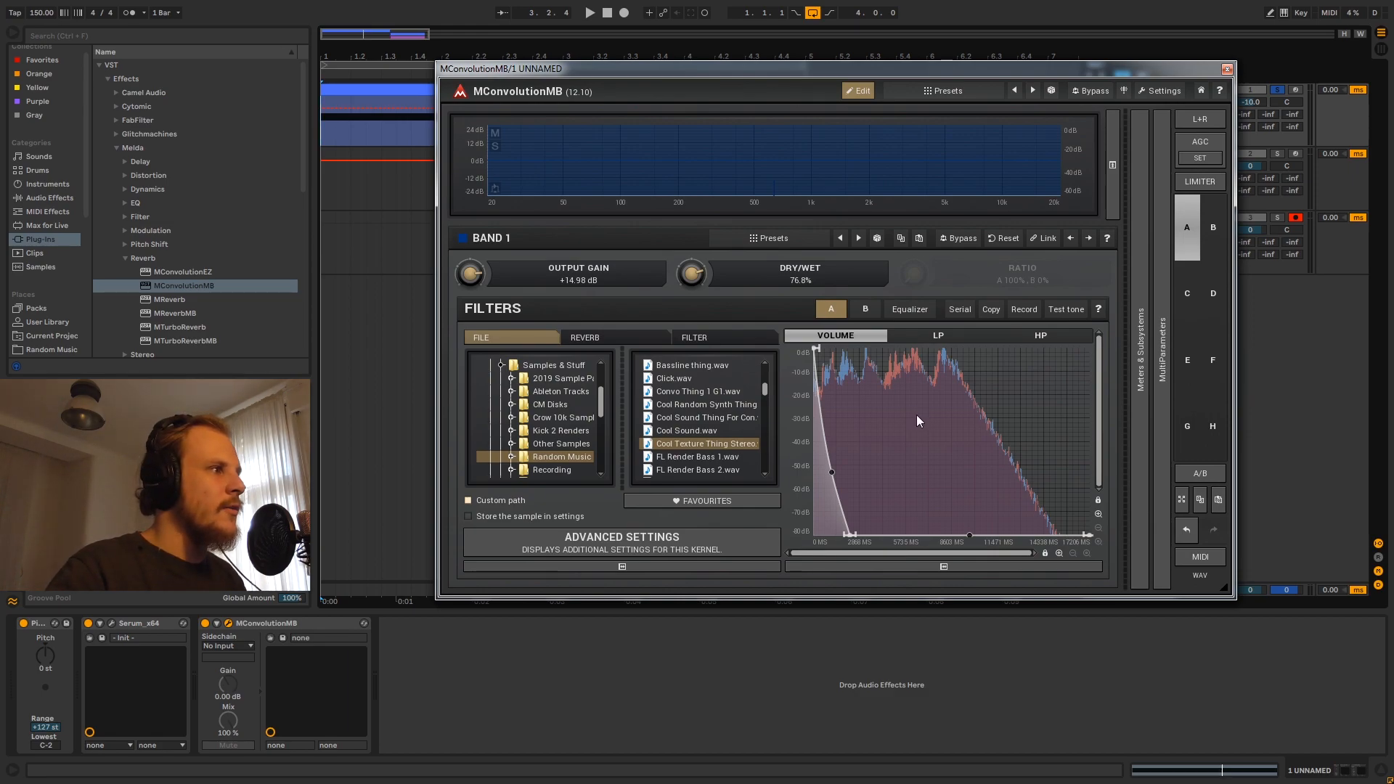
Step: Close the MConvolutionMB window and place the insert marker at 1.1.1 on the first track
{"action": "left_click", "coordinate": [1228, 69]}
{"action": "left_click", "coordinate": [1144, 87]}
{"action": "left_click", "coordinate": [324, 123]}
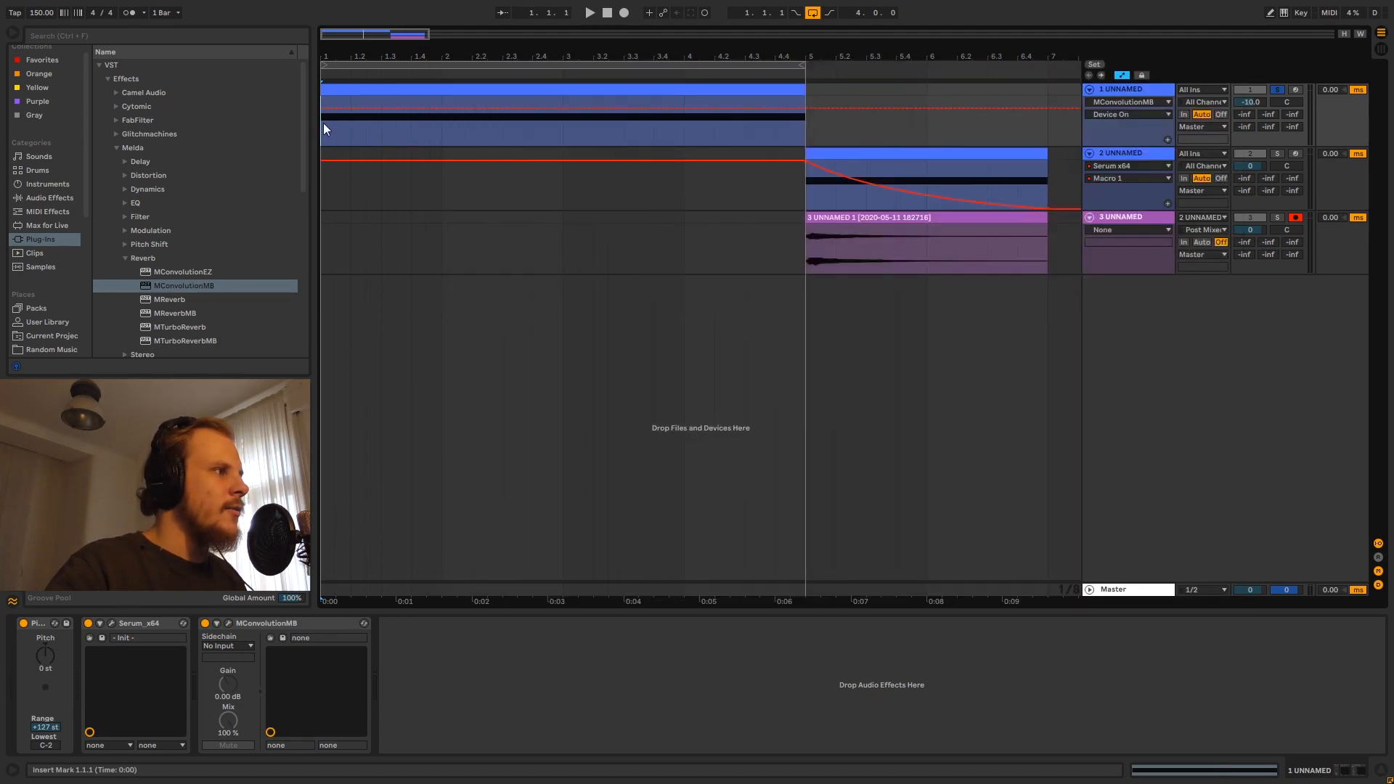